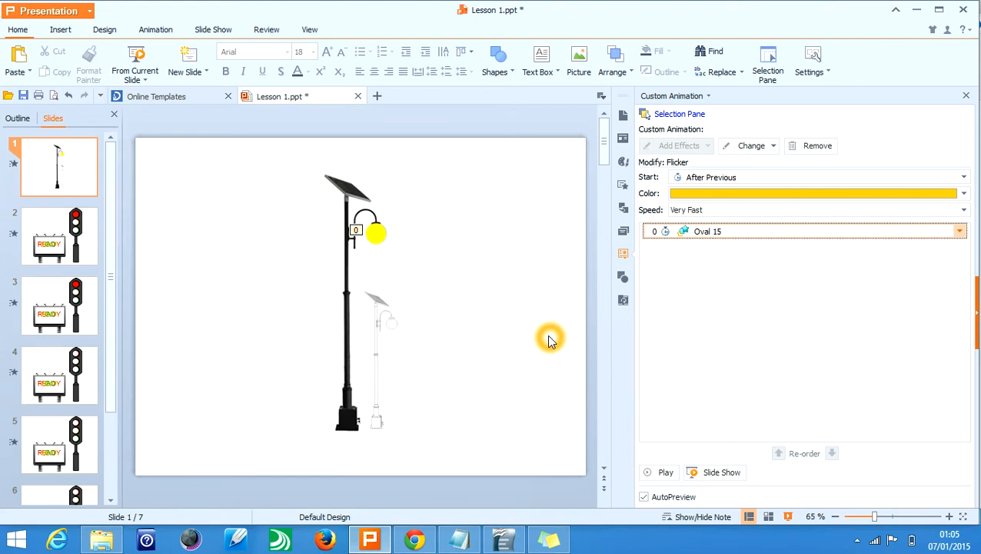
- Preview the Flicker animation of the yellow lamp oval on slide 1
{"action": "left_click", "coordinate": [413, 255]}
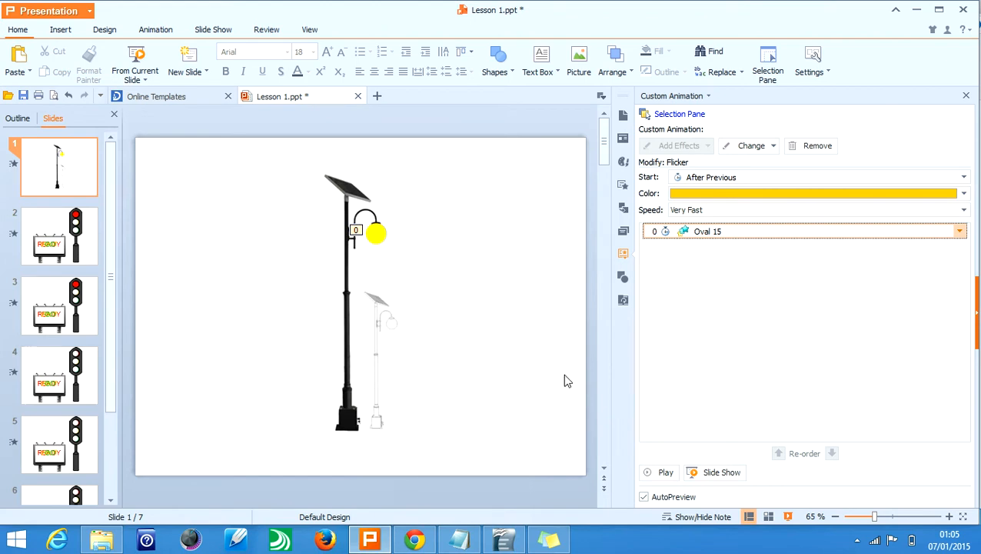
{"action": "left_click", "coordinate": [660, 470]}
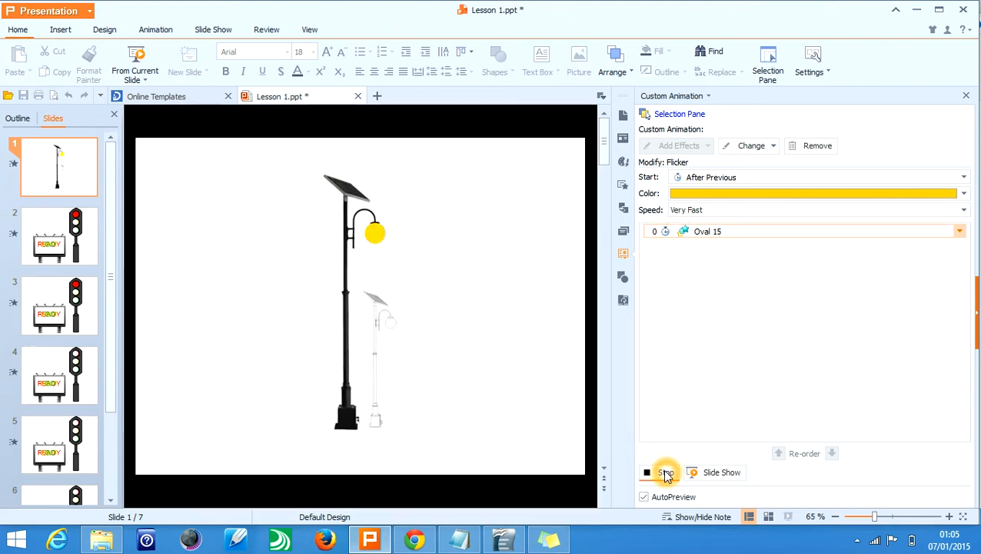
{"action": "left_click", "coordinate": [303, 356]}
{"action": "left_click", "coordinate": [402, 224]}
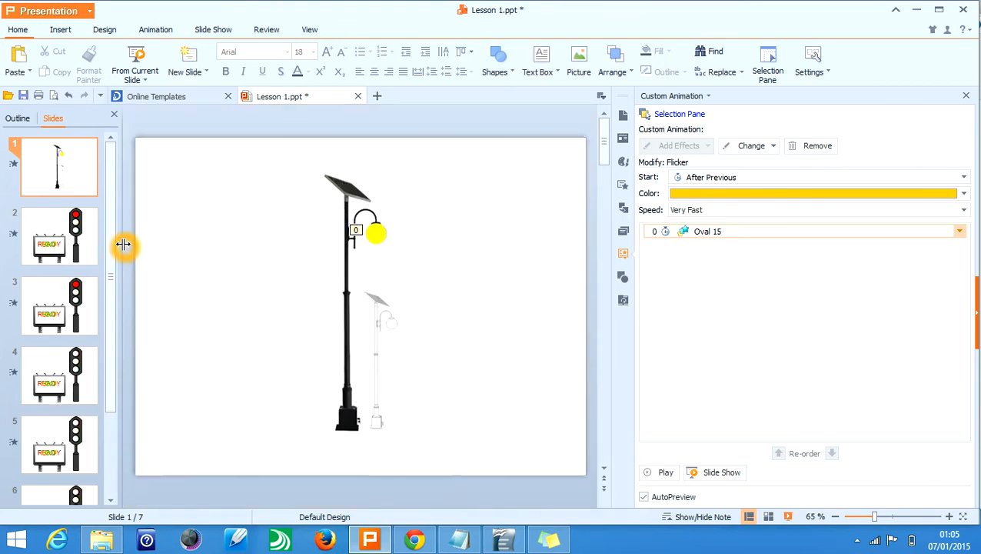
- Open slide 2, check the traffic light picture in File Explorer's Animation tutorial folder, and return to the presentation
{"action": "left_click", "coordinate": [76, 248]}
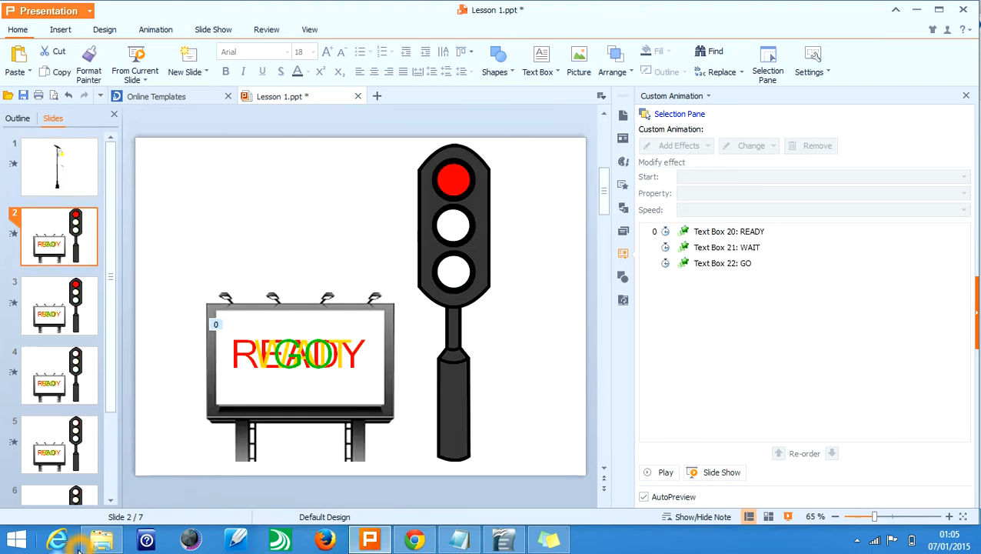
{"action": "left_click", "coordinate": [108, 545]}
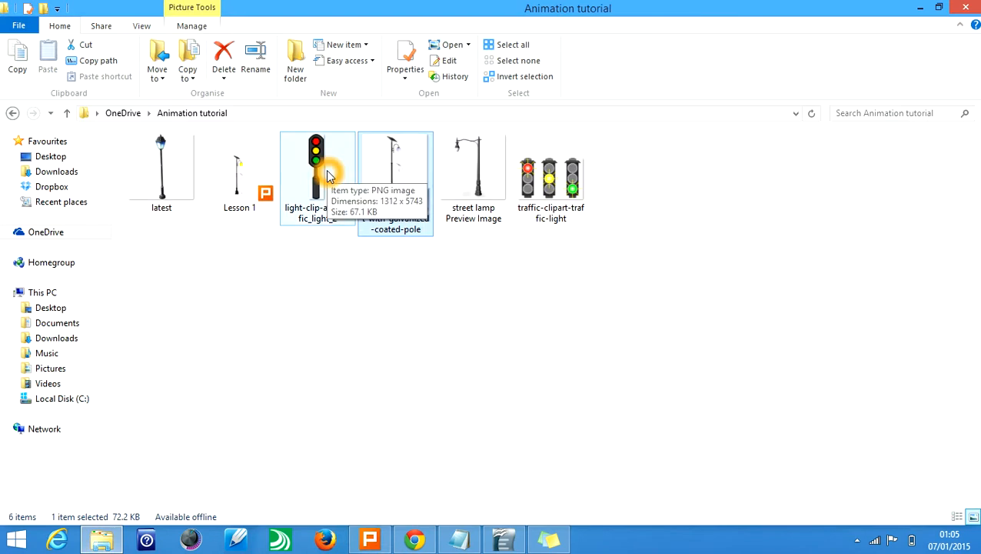
{"action": "left_click", "coordinate": [370, 540]}
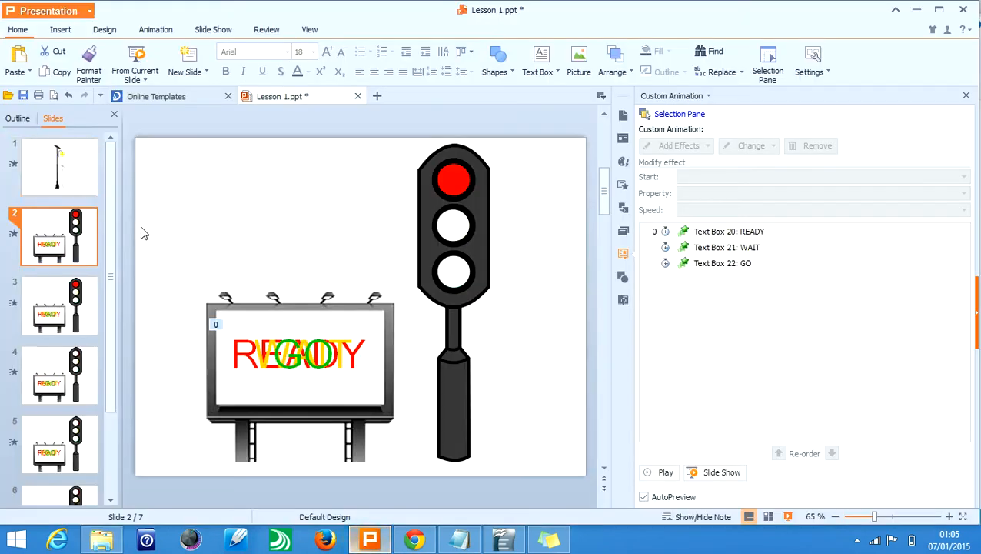
- Go to slide 1, view the commands available for copying it, and return to slide 2
{"action": "left_click", "coordinate": [73, 177]}
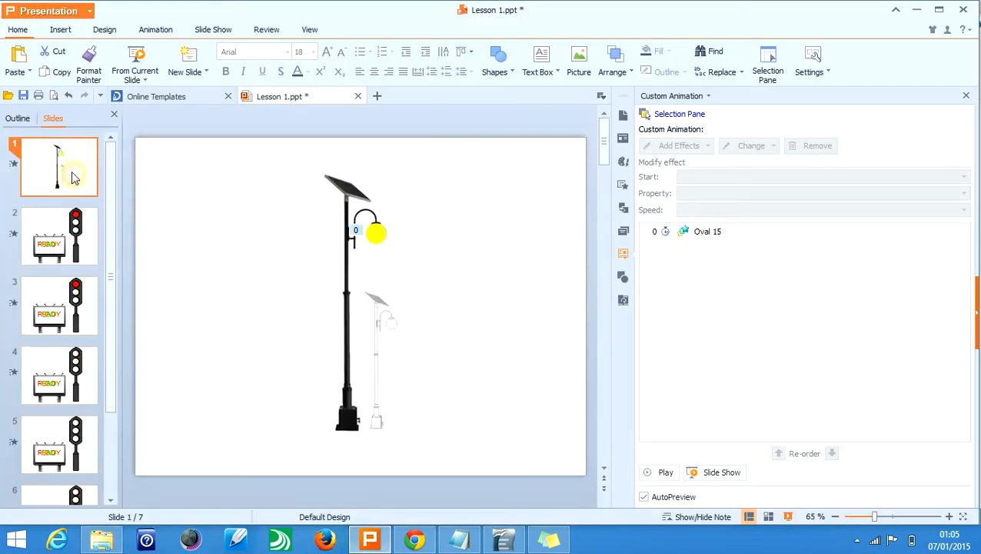
{"action": "left_click", "coordinate": [62, 30]}
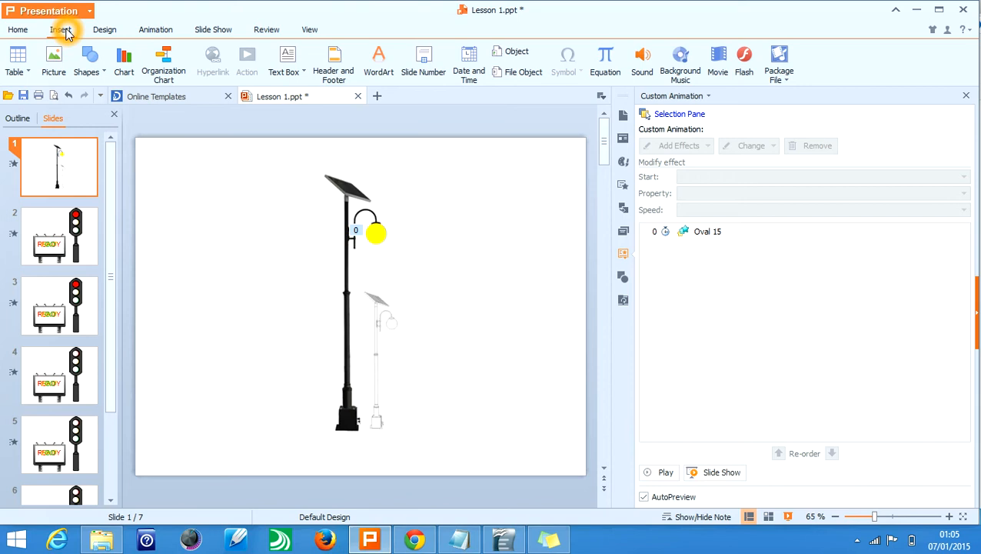
{"action": "left_click", "coordinate": [31, 31]}
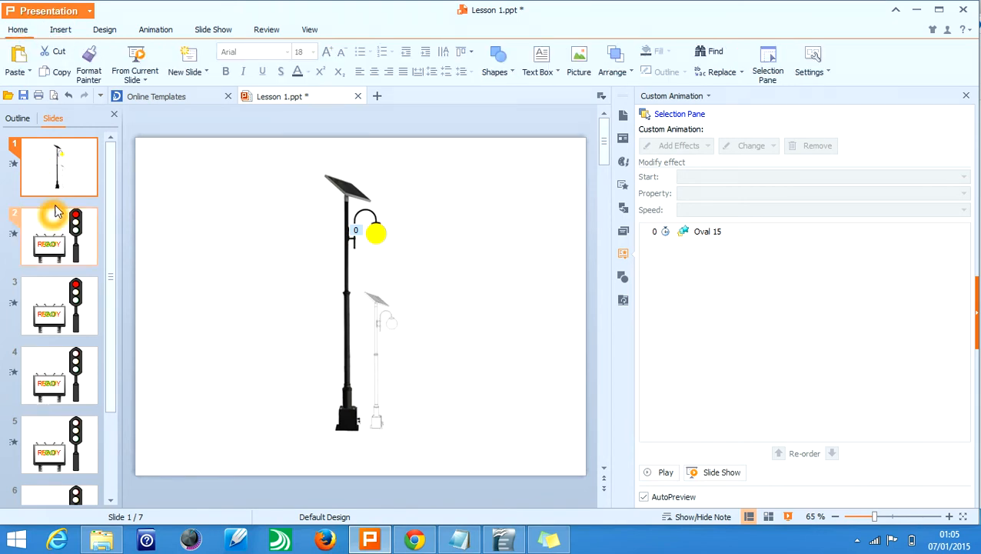
{"action": "right_click", "coordinate": [68, 185]}
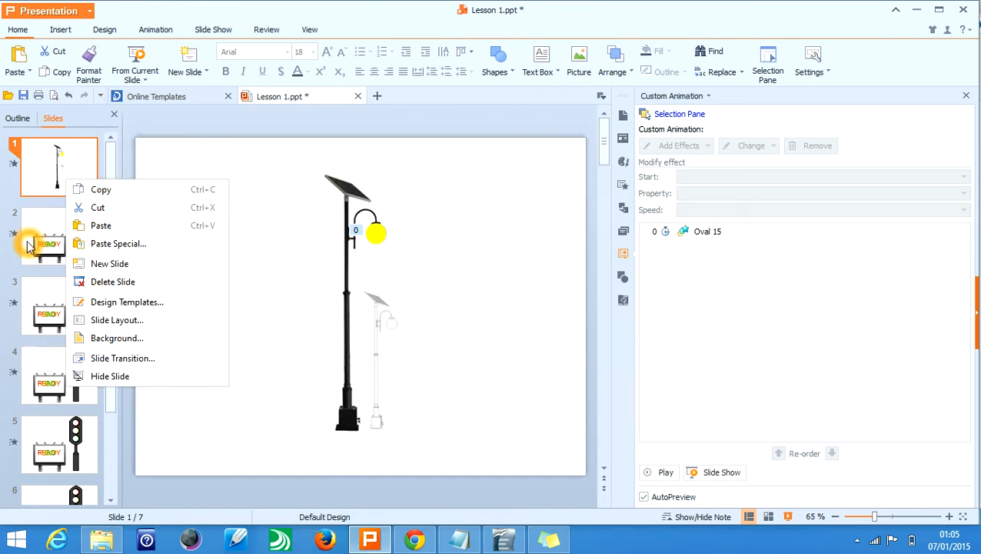
{"action": "left_click", "coordinate": [124, 191]}
{"action": "left_click", "coordinate": [53, 207]}
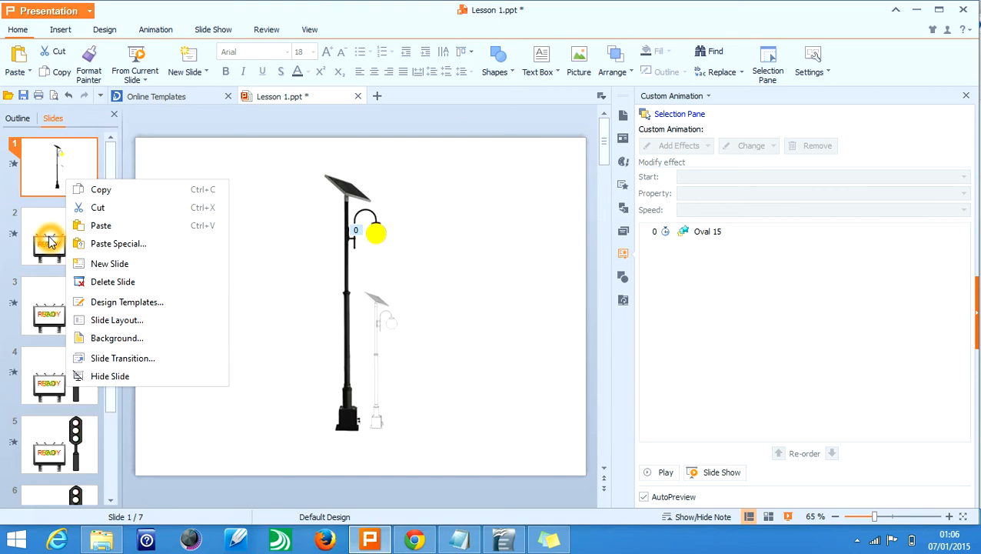
{"action": "left_click", "coordinate": [49, 241]}
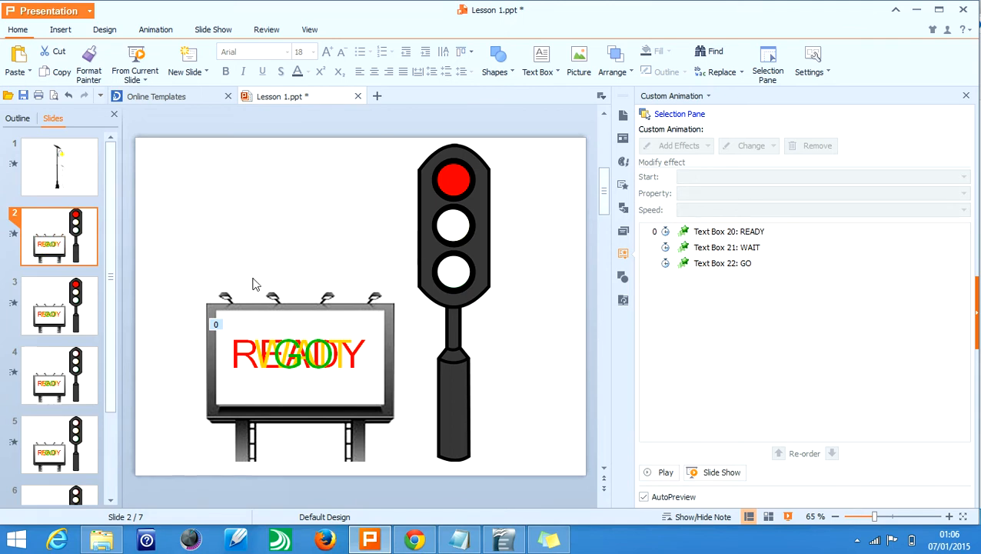
- Review the street lamp and traffic light pictures in File Explorer, and switch back to the presentation's slide 2
{"action": "left_click", "coordinate": [101, 540]}
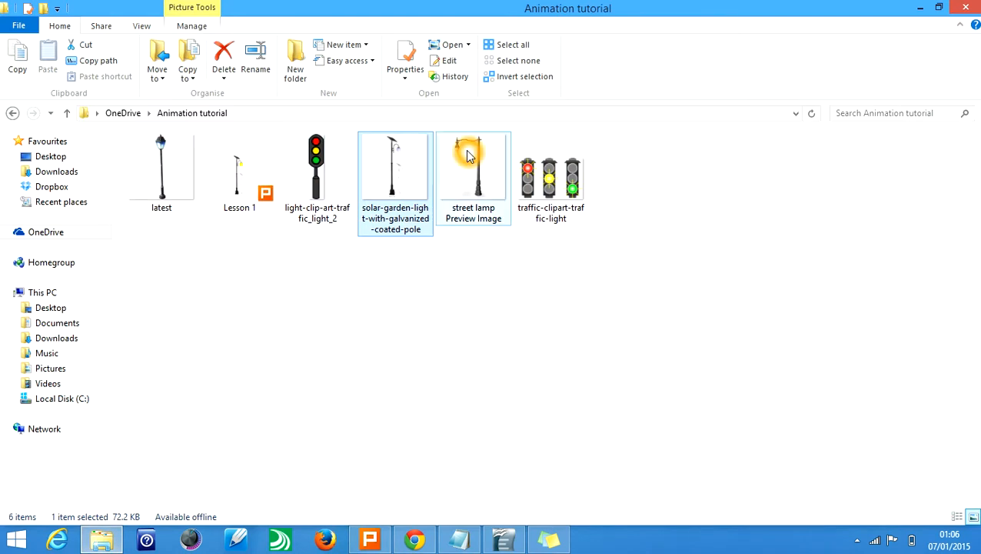
{"action": "left_click", "coordinate": [369, 541]}
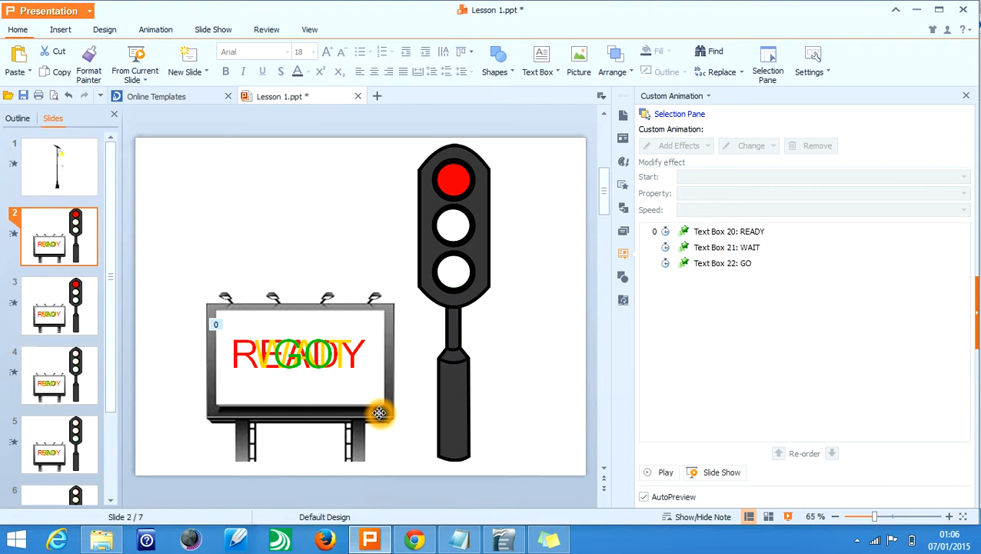
{"action": "left_click", "coordinate": [379, 413]}
{"action": "left_click", "coordinate": [376, 231]}
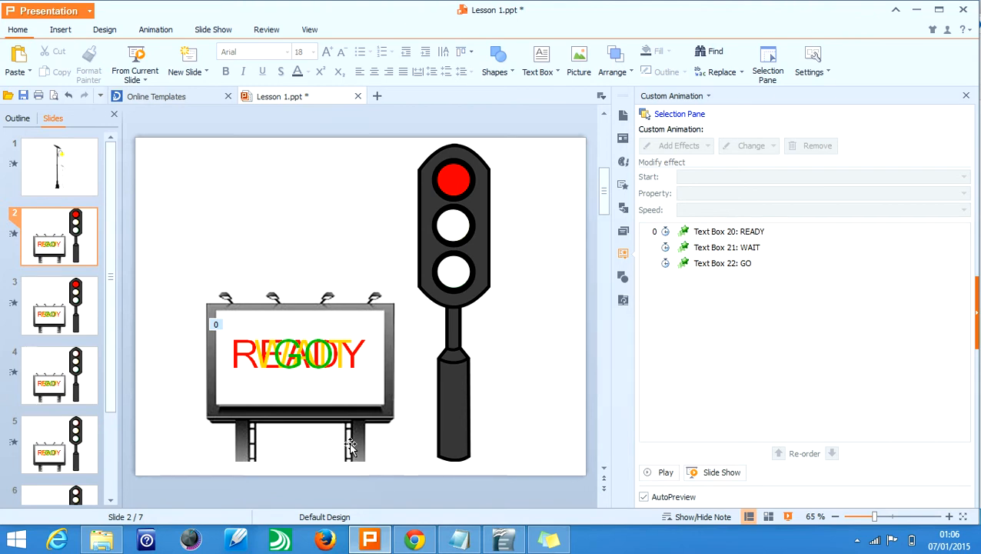
{"action": "left_click", "coordinate": [371, 309]}
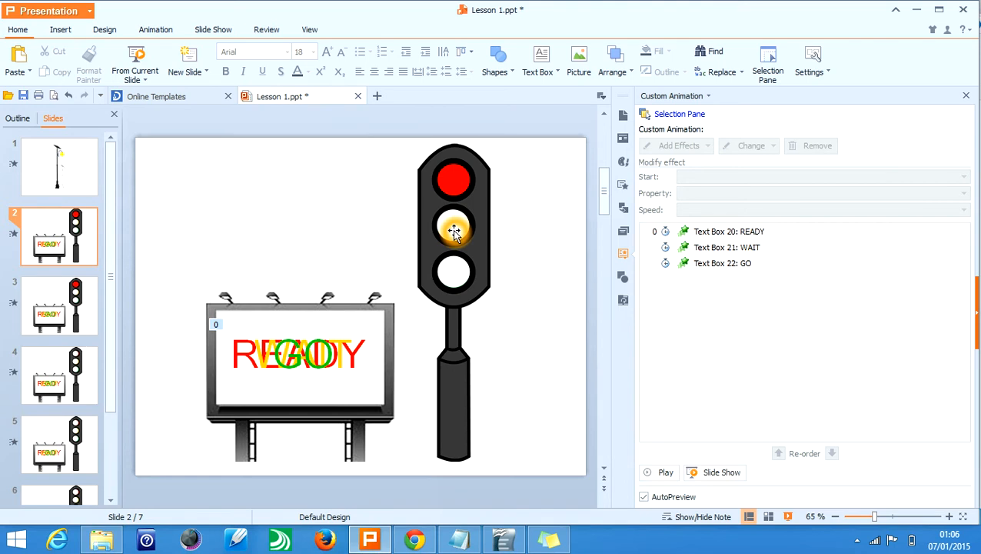
- Try moving the red circle and two white circles together off the traffic light to above the billboard, and undo the move
{"action": "left_click", "coordinate": [457, 186]}
{"action": "left_click", "coordinate": [456, 186]}
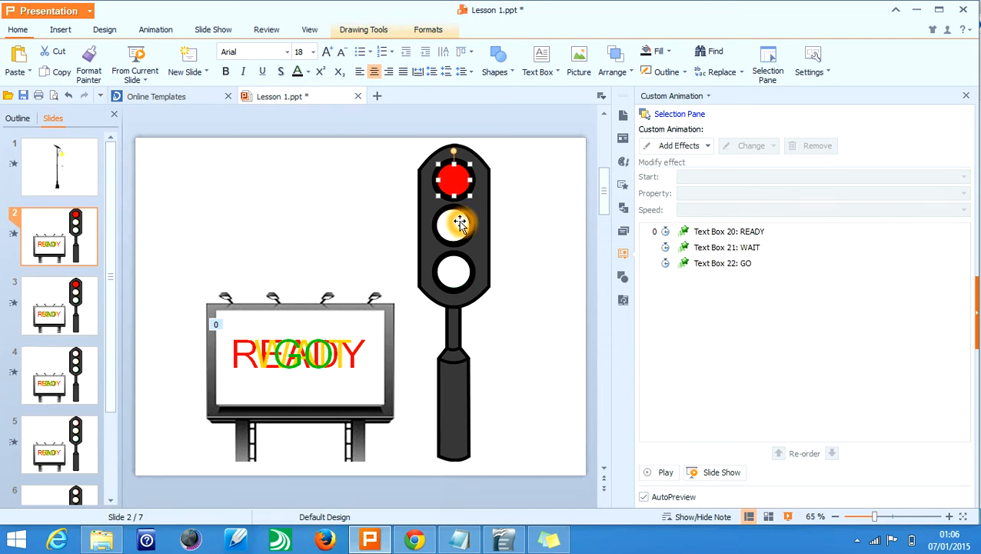
{"action": "left_click", "coordinate": [457, 222], "text": "shift"}
{"action": "left_click", "coordinate": [455, 275], "text": "shift"}
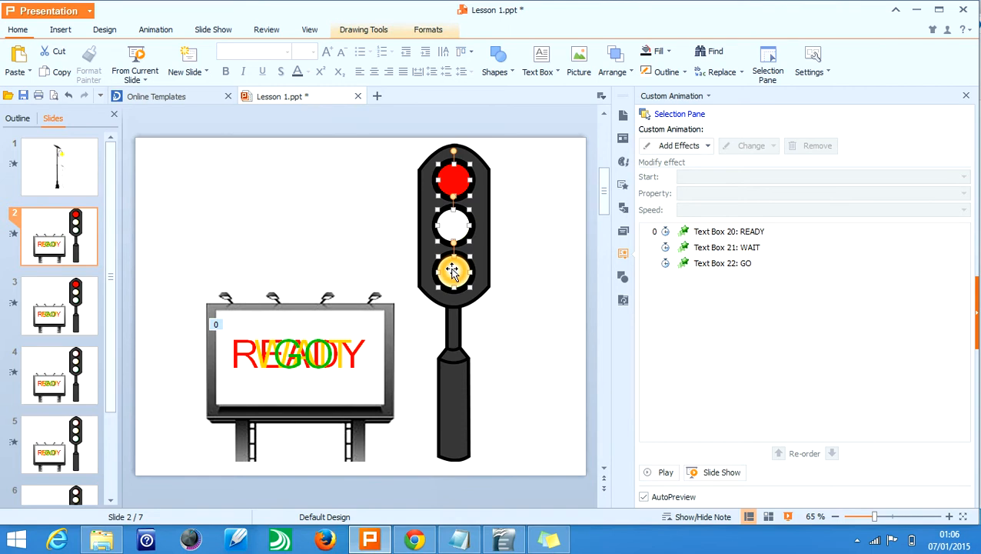
{"action": "left_click_drag", "start_coordinate": [452, 268], "coordinate": [304, 265]}
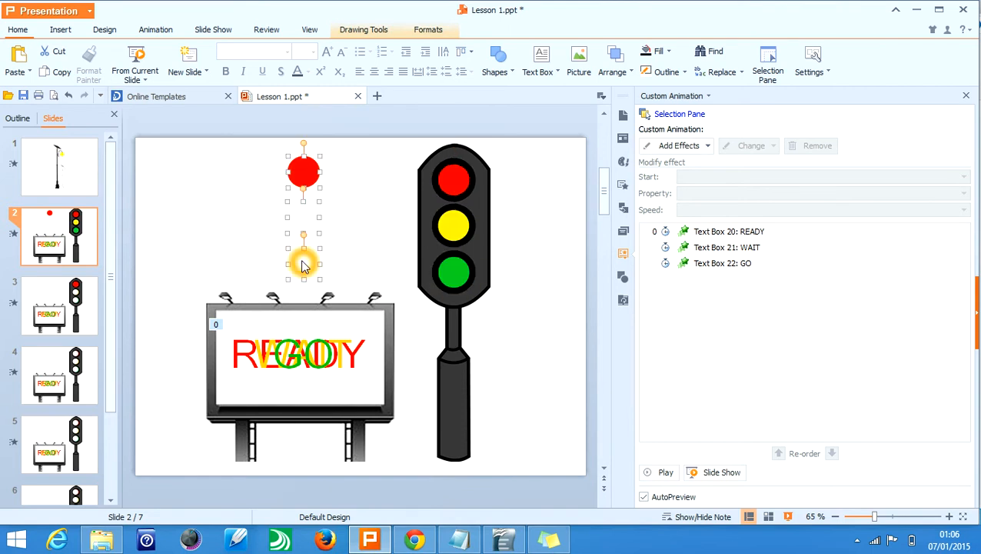
{"action": "key", "text": "ctrl+z"}
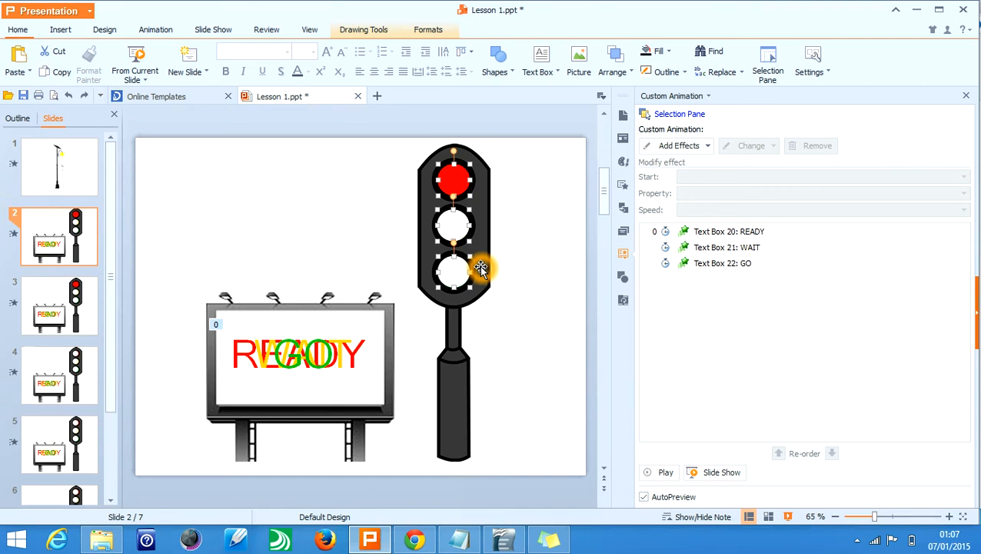
{"action": "left_click", "coordinate": [286, 352]}
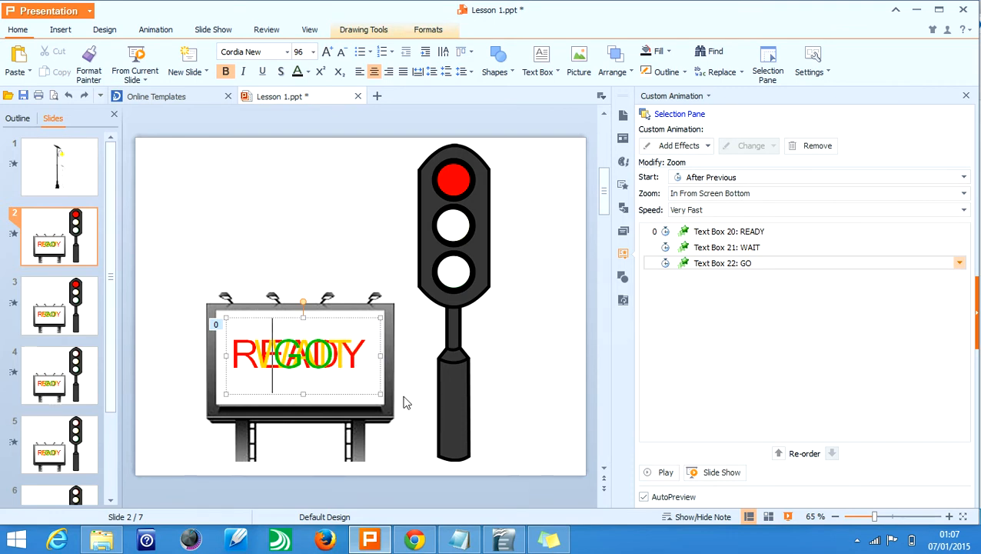
{"action": "left_click", "coordinate": [308, 188]}
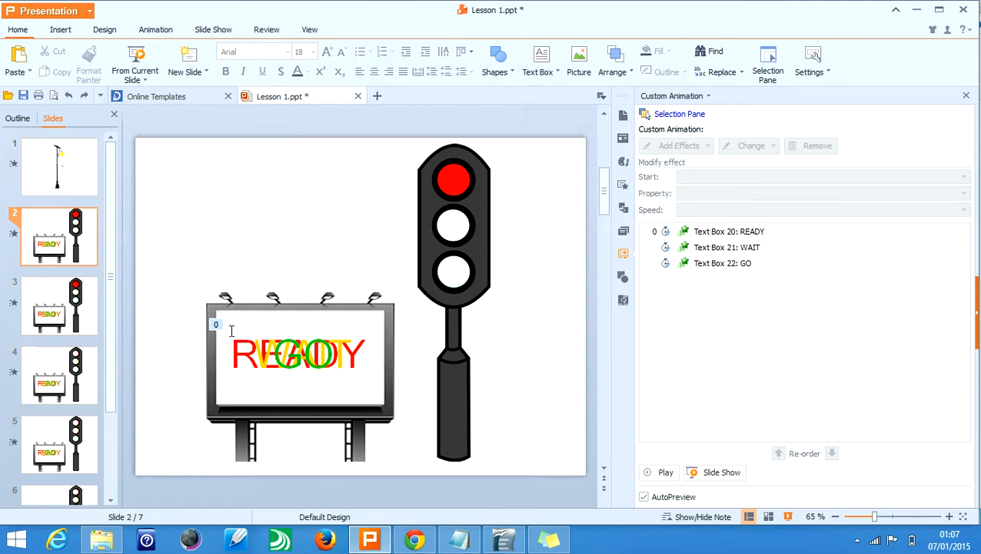
{"action": "left_click", "coordinate": [308, 50]}
{"action": "left_click", "coordinate": [308, 54]}
{"action": "left_click", "coordinate": [276, 52]}
{"action": "left_click", "coordinate": [293, 52]}
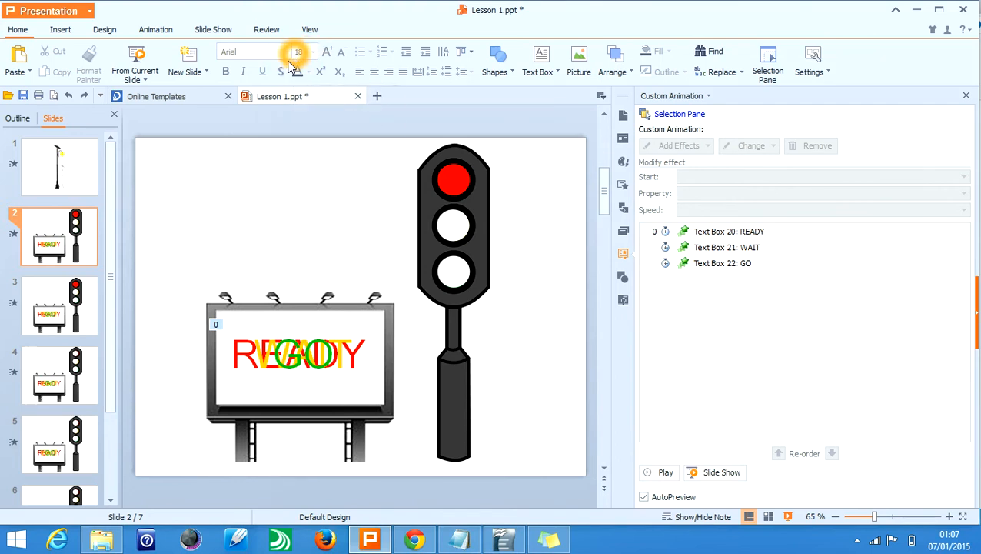
{"action": "left_click", "coordinate": [313, 51]}
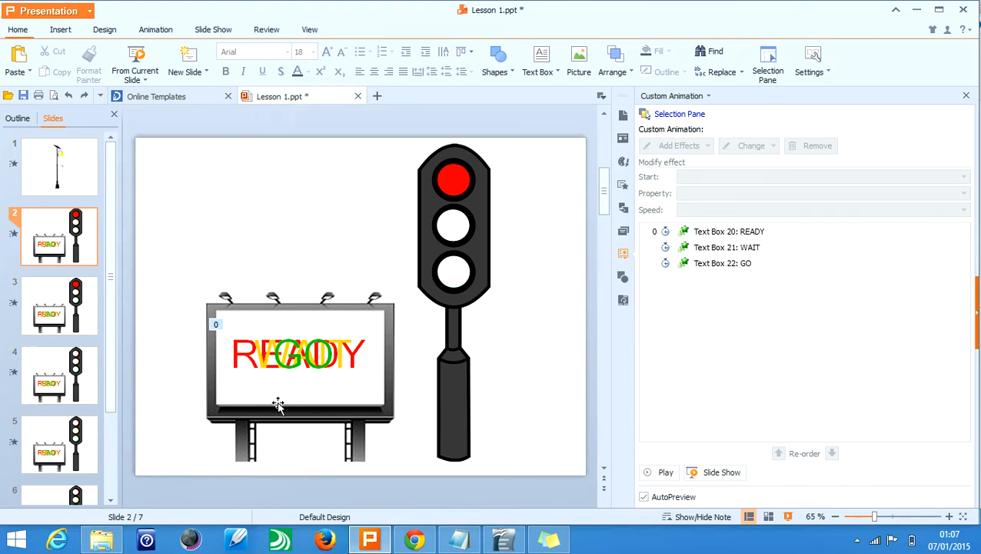
{"action": "left_click", "coordinate": [310, 377]}
{"action": "left_click", "coordinate": [306, 80]}
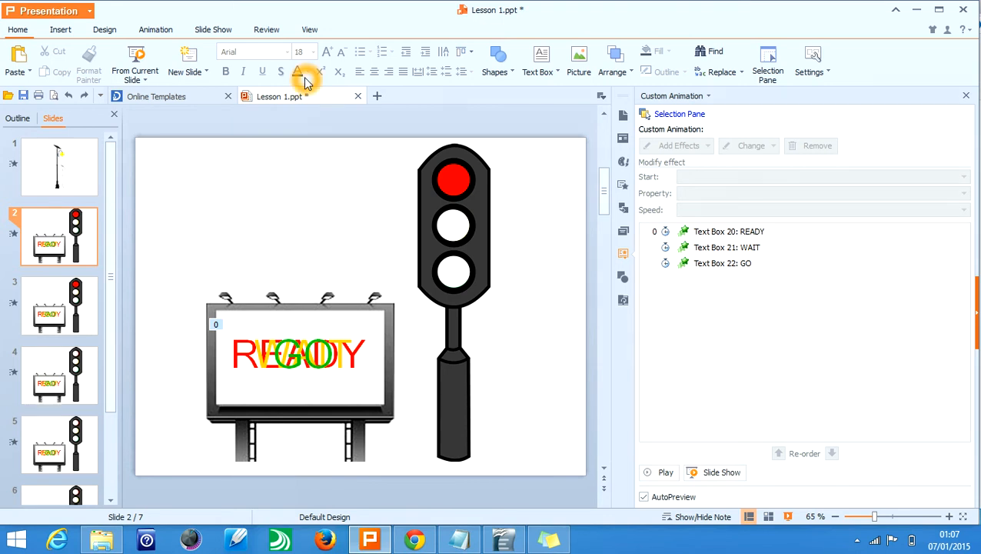
{"action": "left_click", "coordinate": [307, 329]}
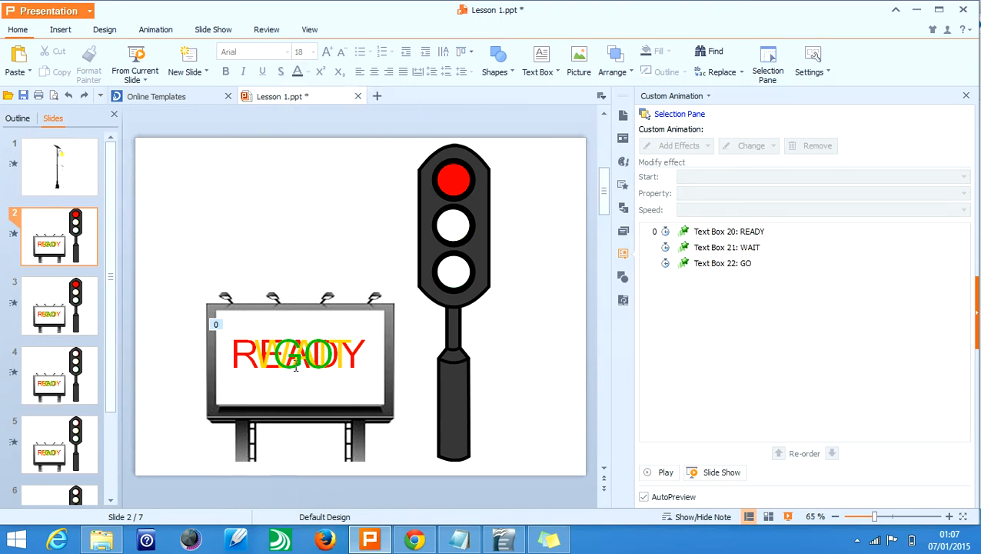
{"action": "left_click", "coordinate": [297, 366]}
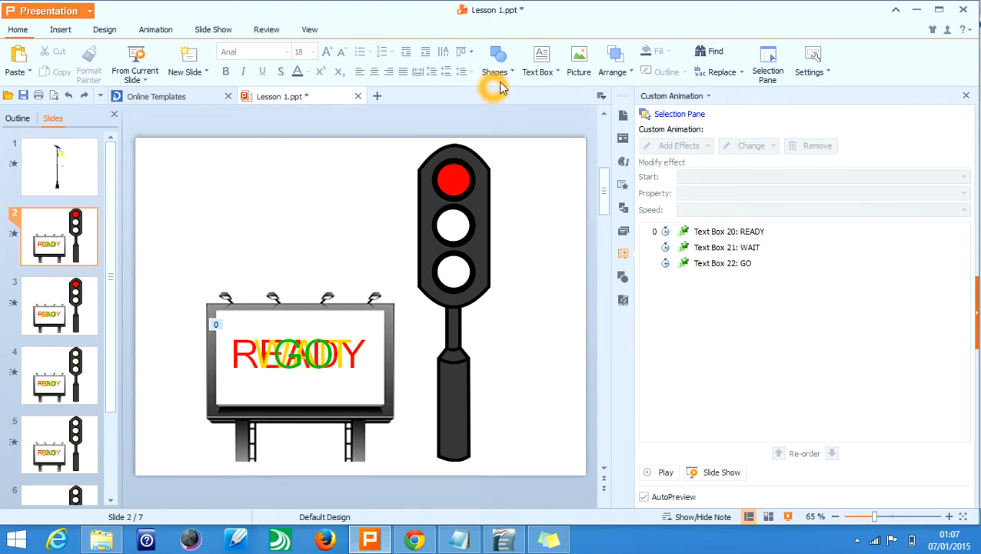
{"action": "left_click", "coordinate": [541, 73]}
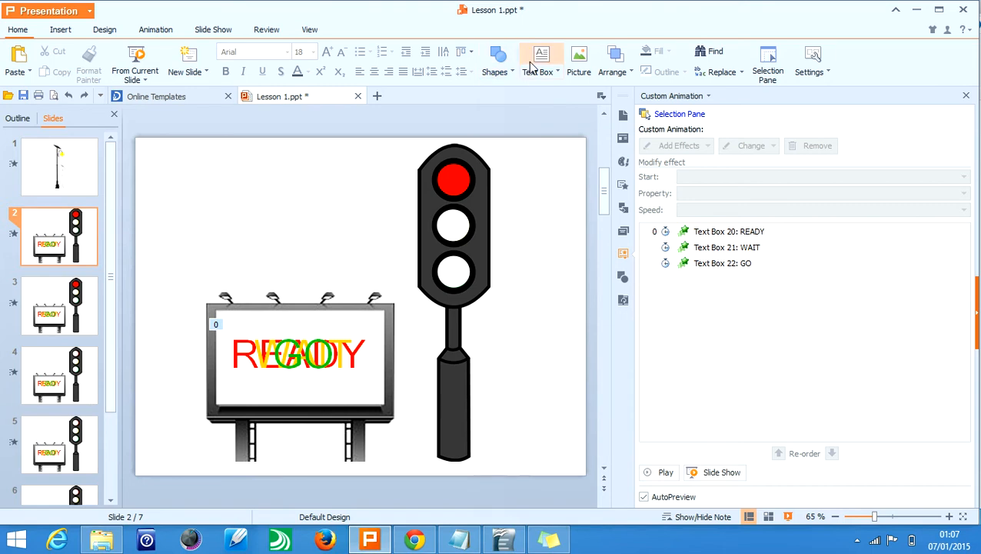
{"action": "left_click", "coordinate": [239, 351]}
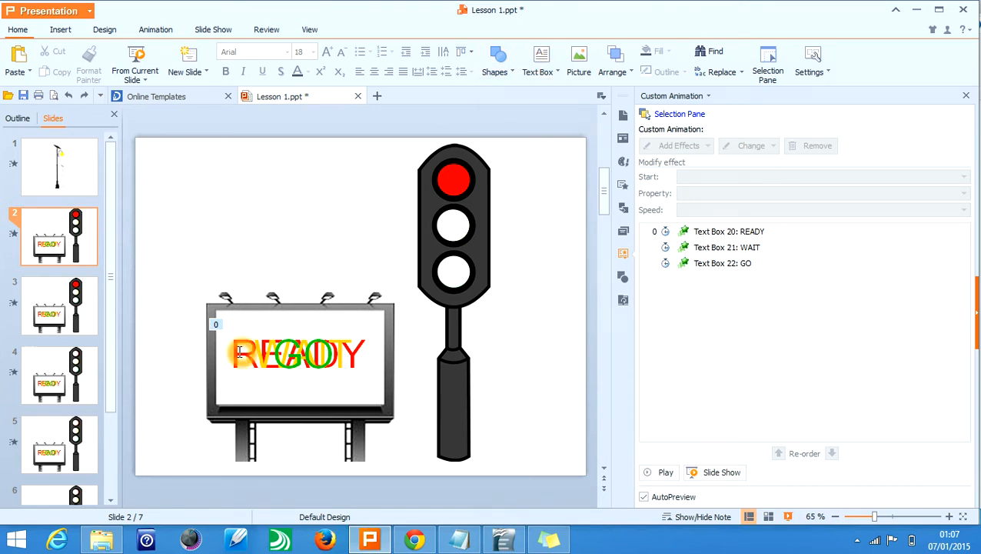
{"action": "left_click", "coordinate": [233, 345]}
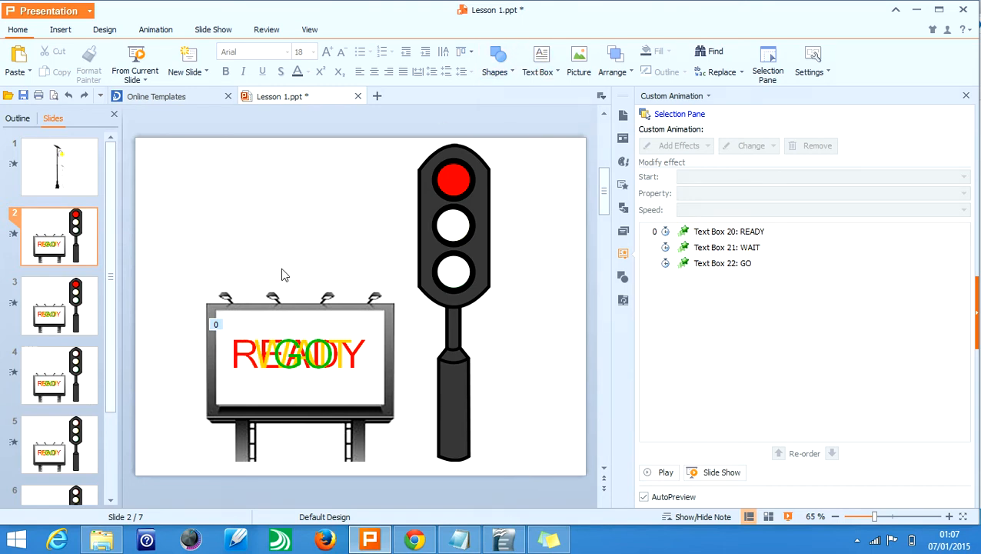
{"action": "left_click", "coordinate": [298, 223]}
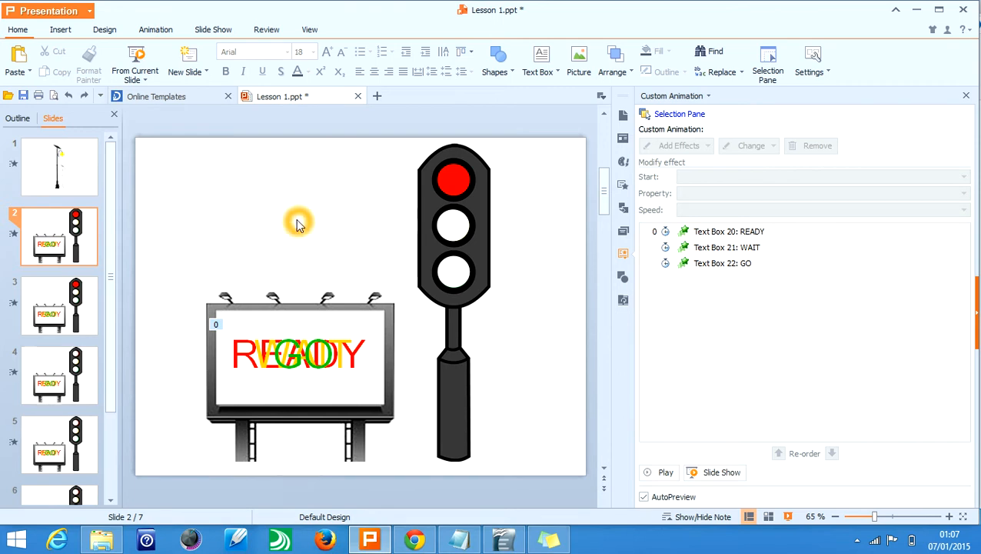
{"action": "left_click", "coordinate": [280, 217]}
{"action": "left_click", "coordinate": [333, 202]}
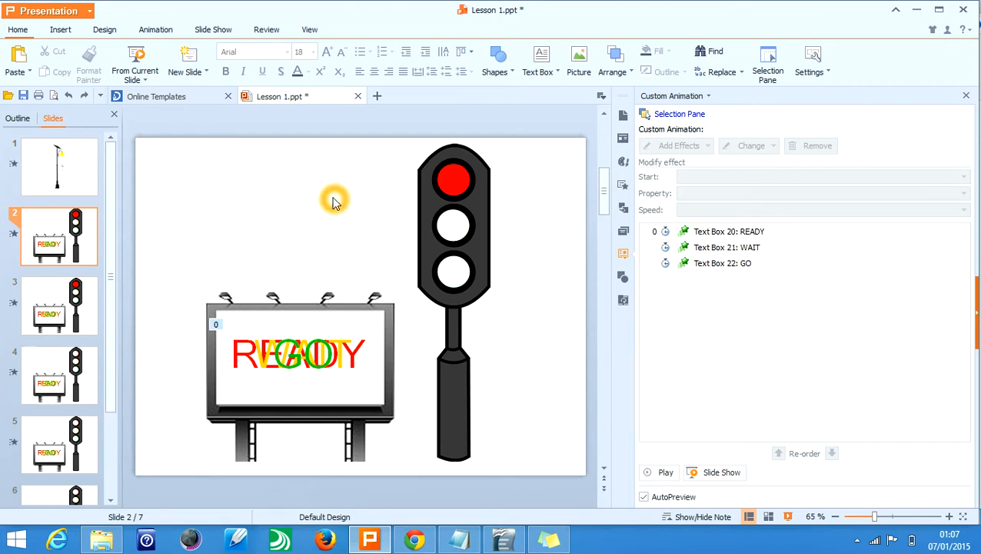
{"action": "left_click", "coordinate": [339, 250]}
{"action": "left_click", "coordinate": [379, 251]}
{"action": "left_click", "coordinate": [304, 243]}
{"action": "left_click", "coordinate": [286, 358]}
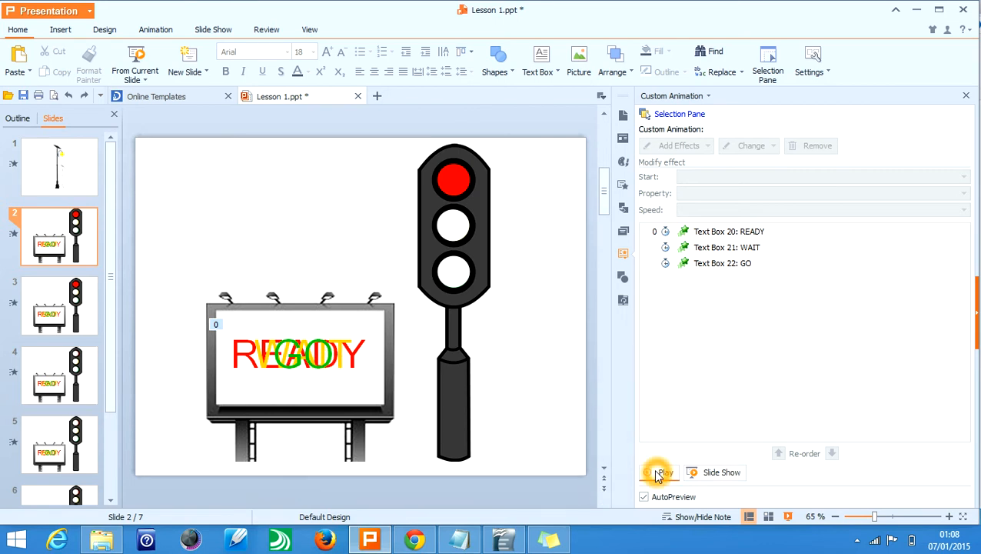
- Check the Zoom effect options of the READY, WAIT and GO text boxes on slide 2 without changing them
{"action": "left_click", "coordinate": [728, 231]}
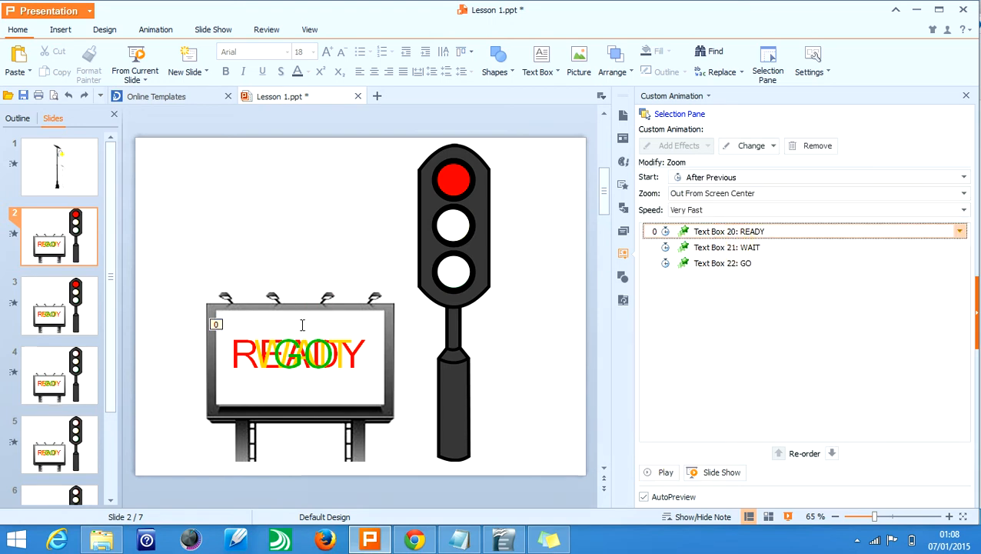
{"action": "double_click", "coordinate": [767, 231]}
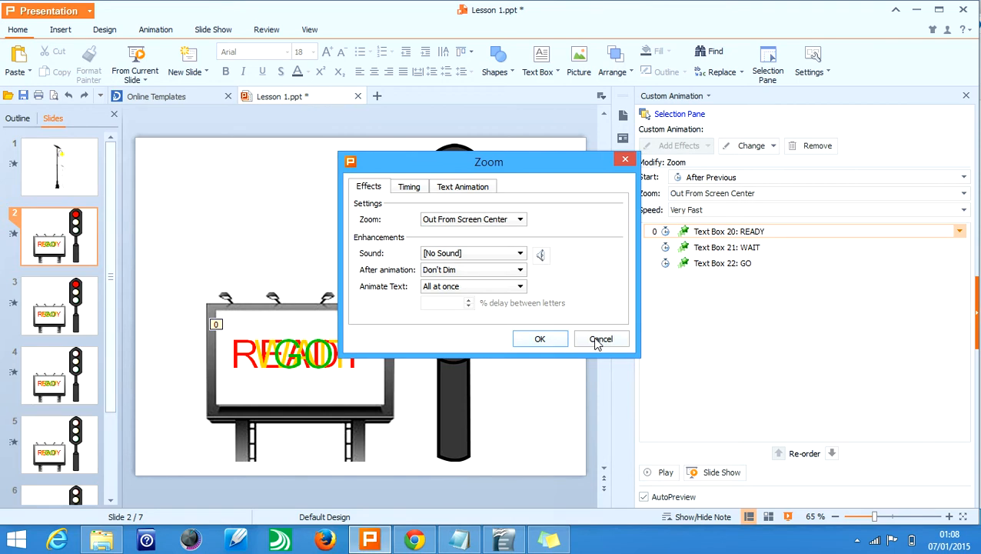
{"action": "left_click", "coordinate": [540, 338]}
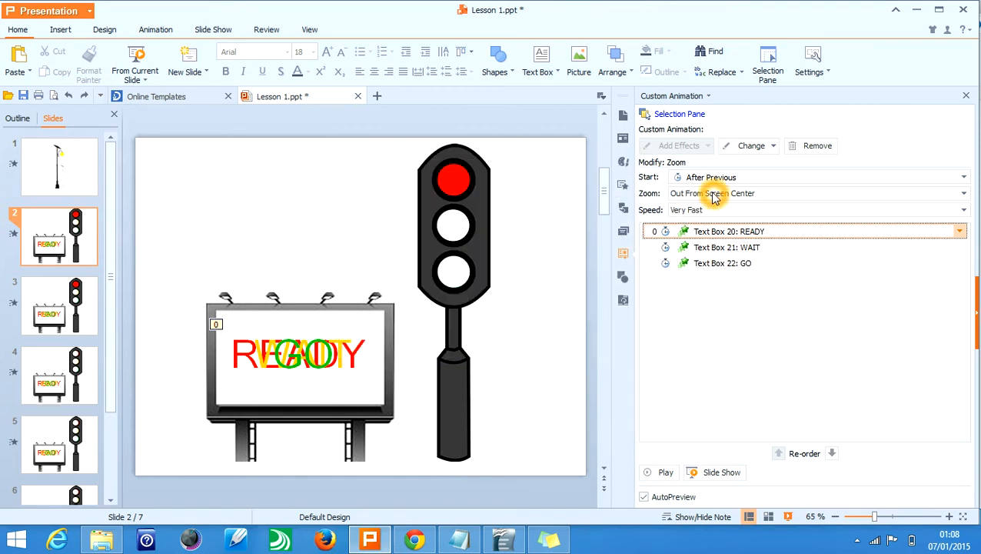
{"action": "left_click", "coordinate": [735, 247]}
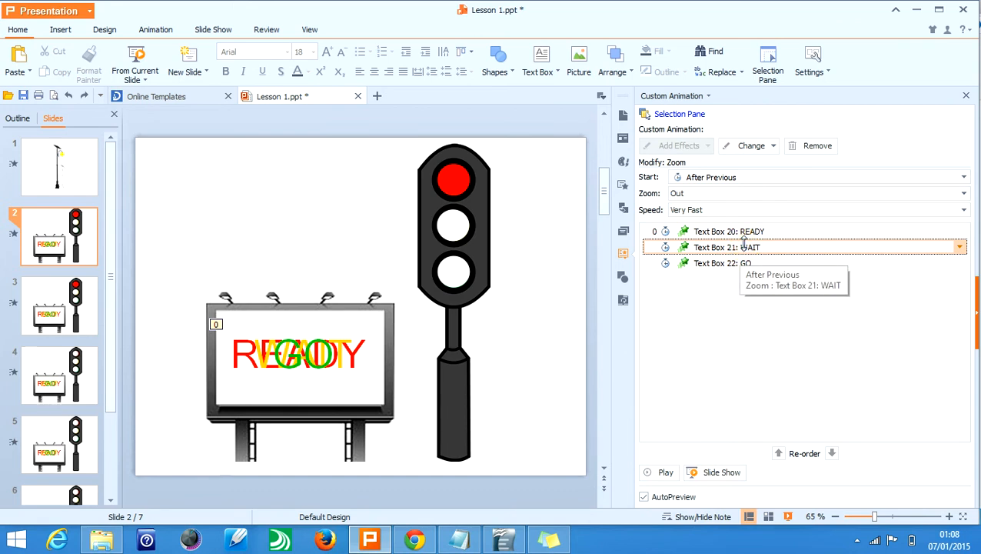
{"action": "double_click", "coordinate": [736, 247]}
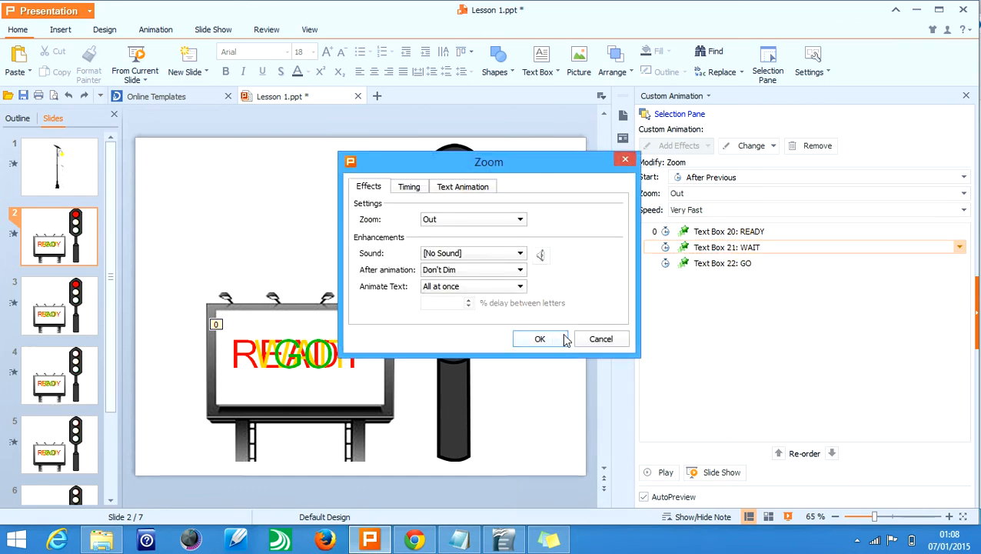
{"action": "left_click", "coordinate": [593, 338]}
{"action": "double_click", "coordinate": [718, 263]}
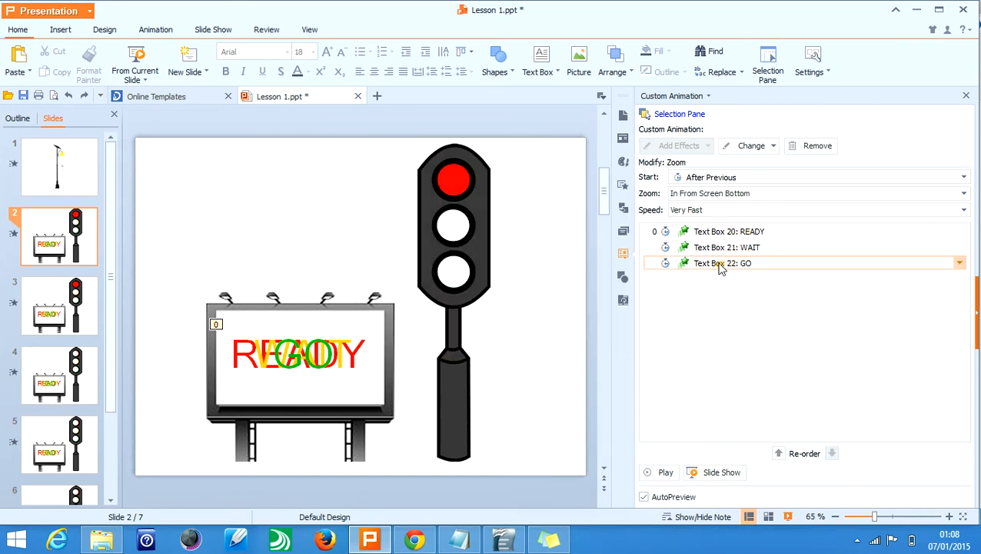
{"action": "left_click", "coordinate": [612, 341]}
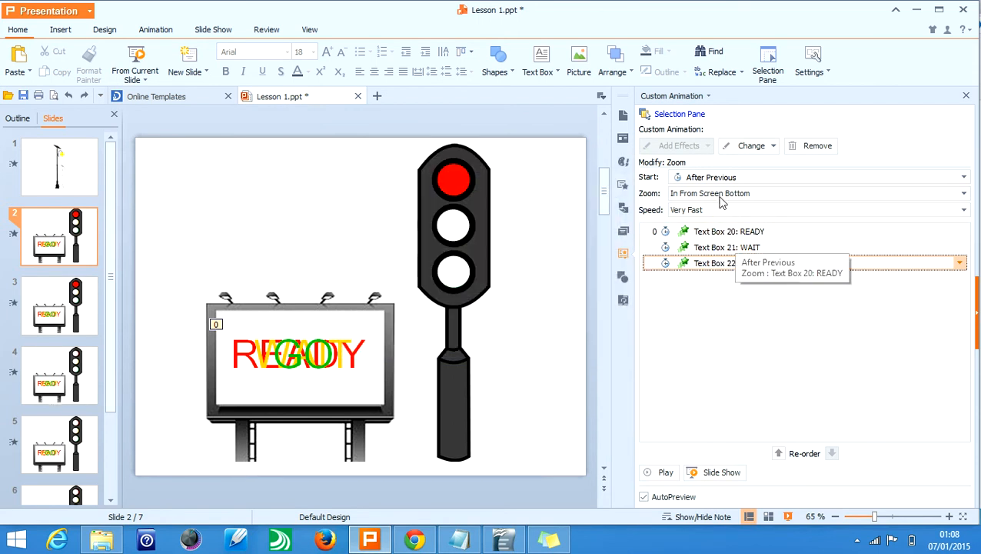
- Compare the WAIT and READY effects on slide 2 and view the zoom directions available for READY
{"action": "left_click", "coordinate": [736, 247]}
{"action": "left_click", "coordinate": [735, 231]}
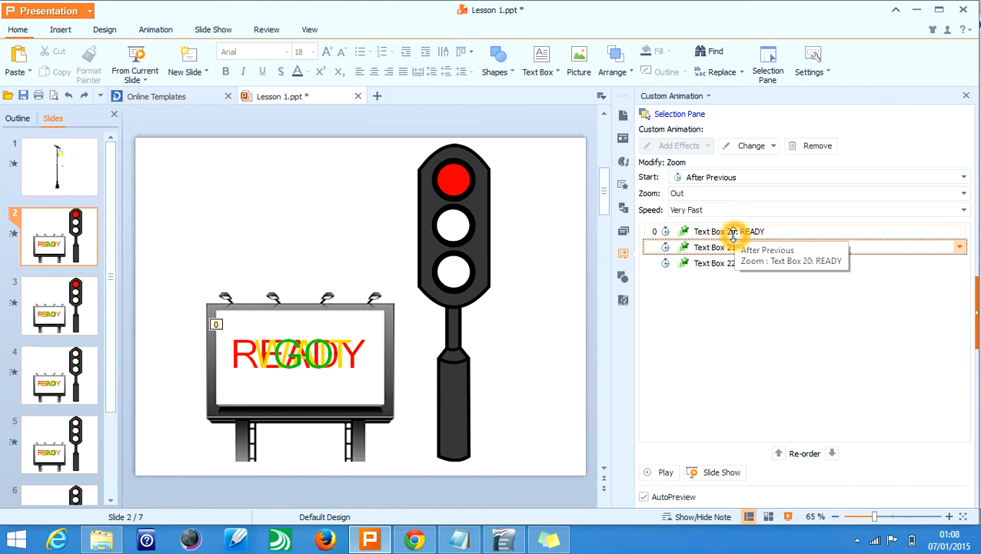
{"action": "left_click", "coordinate": [704, 194]}
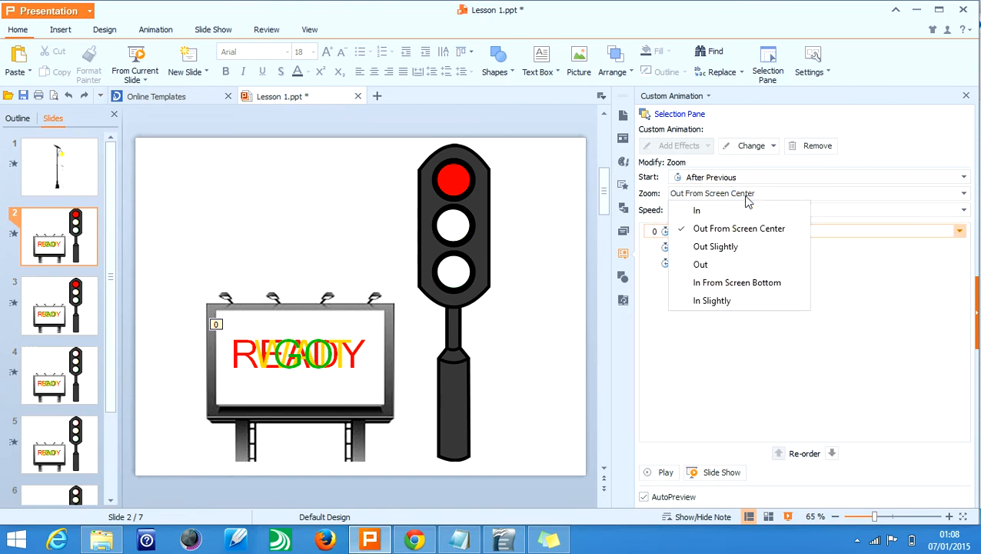
{"action": "left_click", "coordinate": [746, 197]}
{"action": "left_click", "coordinate": [712, 314]}
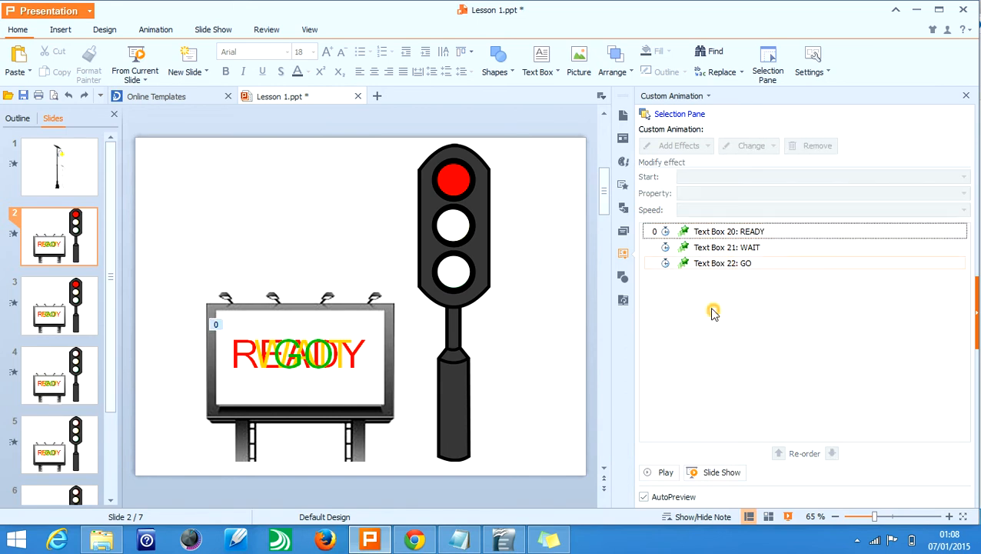
- Review the after-animation setting of slide 2's READY effect and play the slide's animation
{"action": "left_click", "coordinate": [719, 246]}
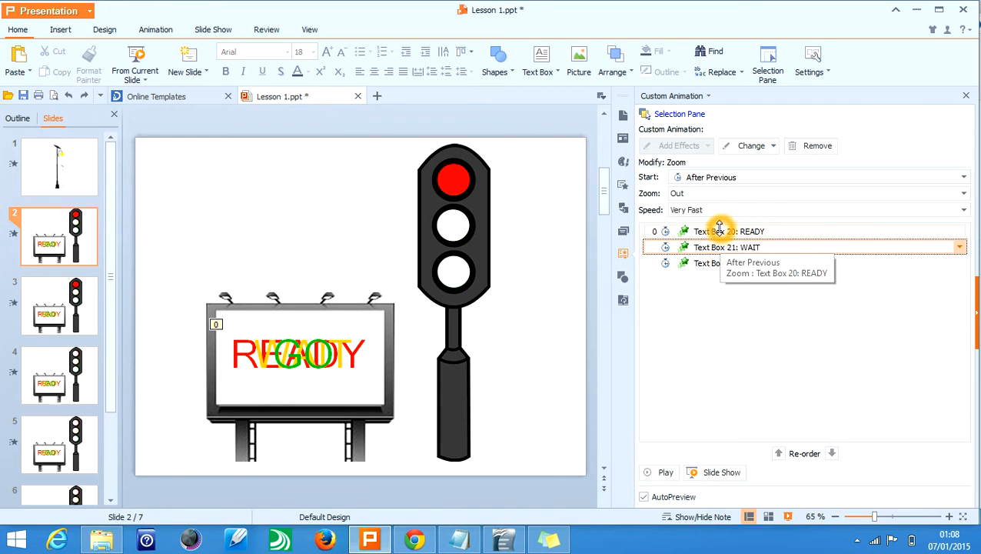
{"action": "left_click", "coordinate": [719, 230]}
{"action": "double_click", "coordinate": [718, 230]}
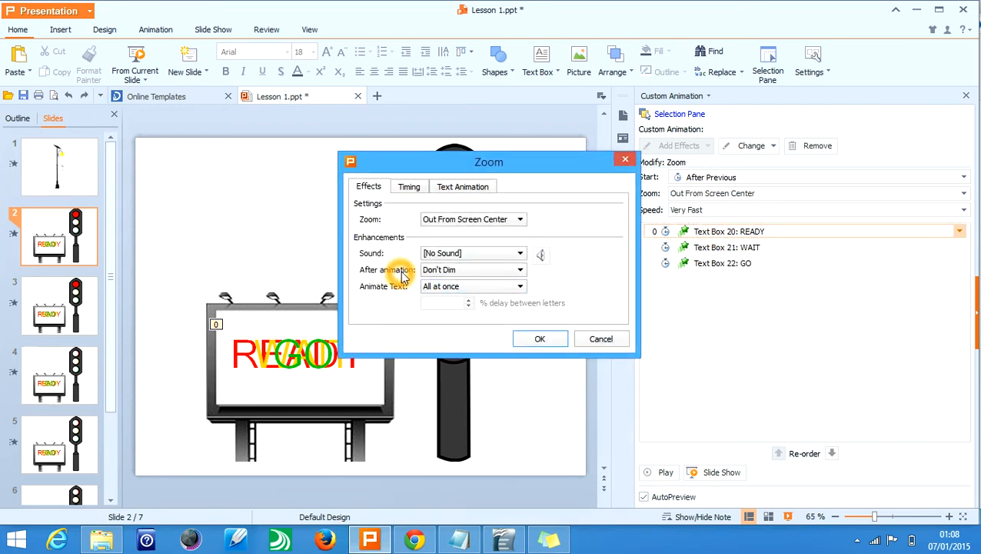
{"action": "left_click", "coordinate": [561, 346]}
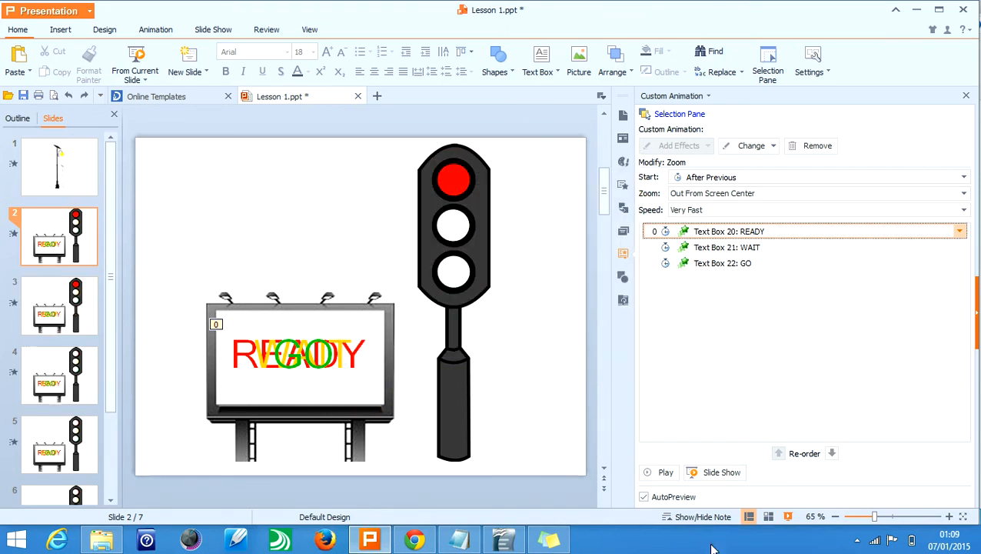
{"action": "left_click", "coordinate": [665, 473]}
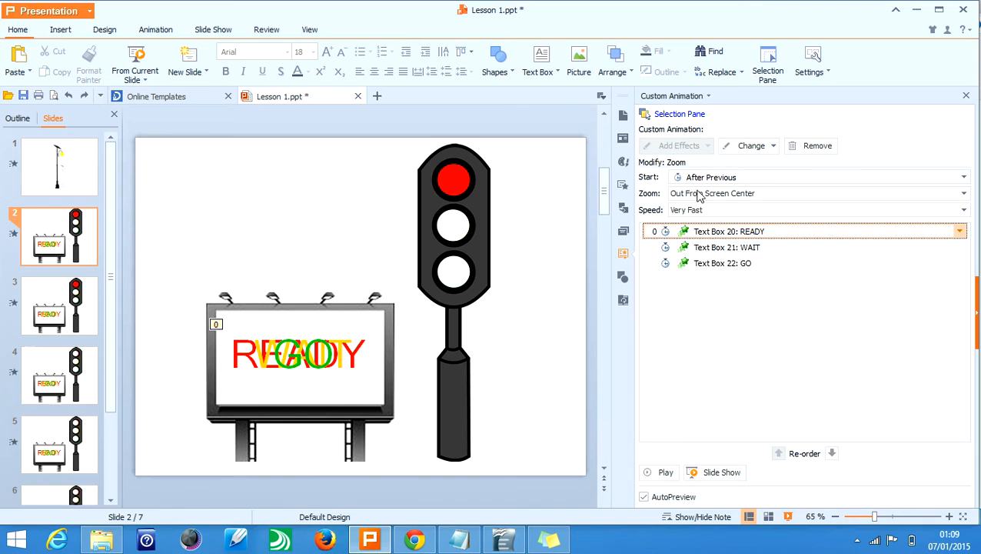
- Check the WAIT and GO zoom settings on slide 2, and preview the slide's animation again
{"action": "left_click", "coordinate": [727, 246]}
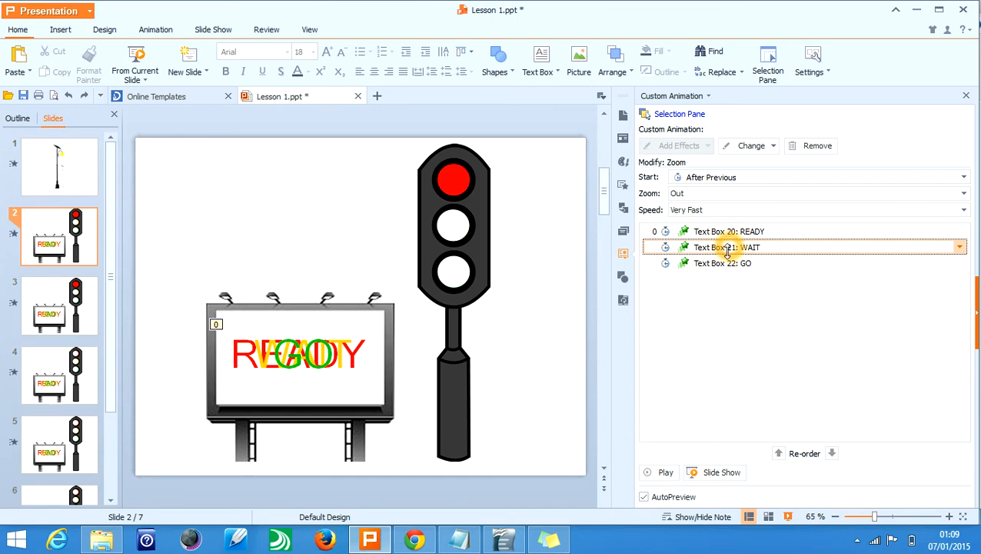
{"action": "left_click", "coordinate": [721, 262]}
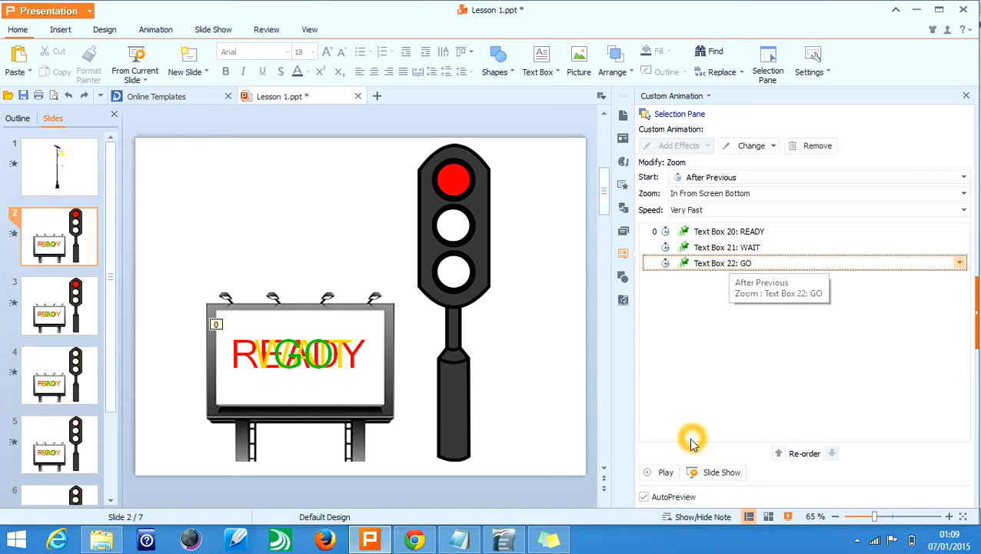
{"action": "left_click", "coordinate": [659, 472]}
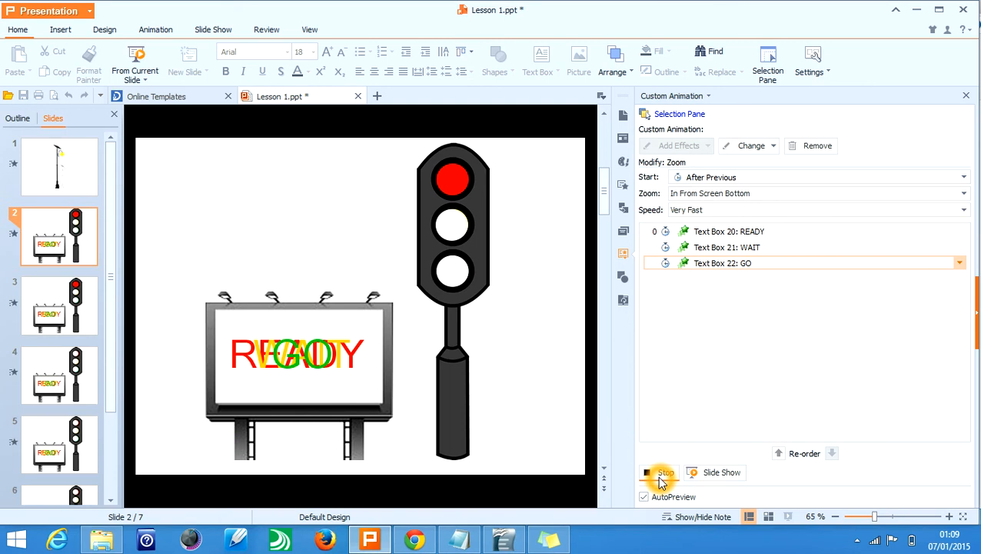
{"action": "key", "text": "super+c"}
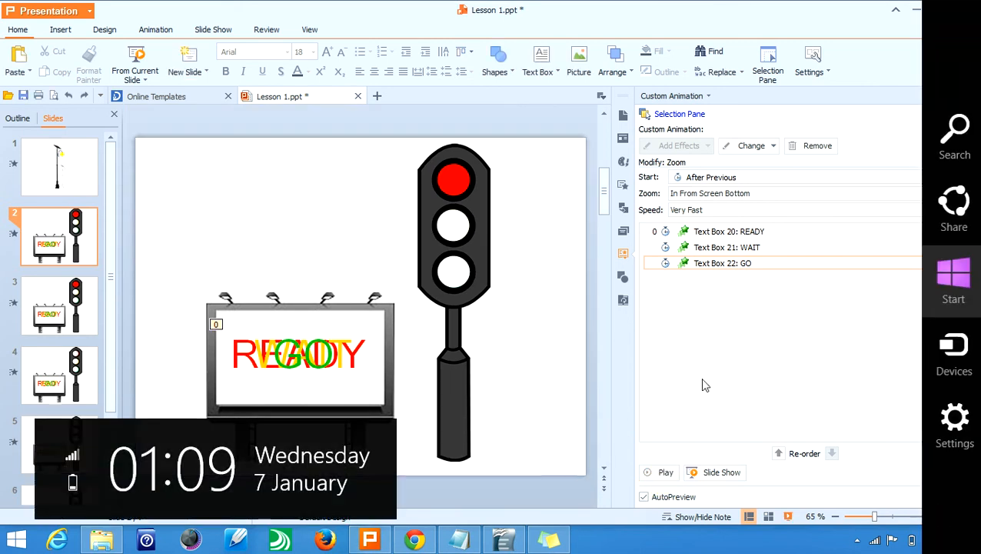
{"action": "left_click", "coordinate": [259, 244]}
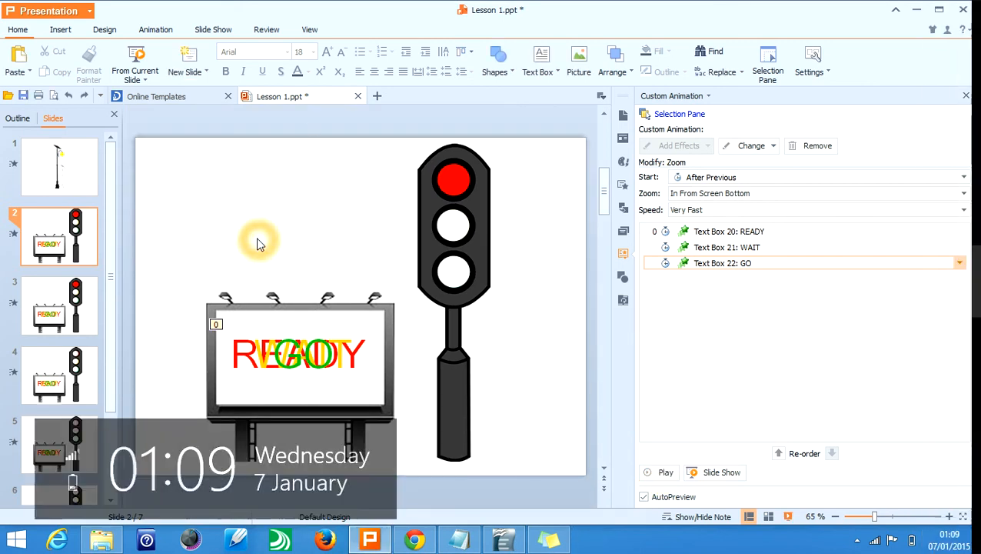
- Open slide 3 and inspect the start, zoom and speed settings of its READY, WAIT and GO effects
{"action": "left_click", "coordinate": [95, 288]}
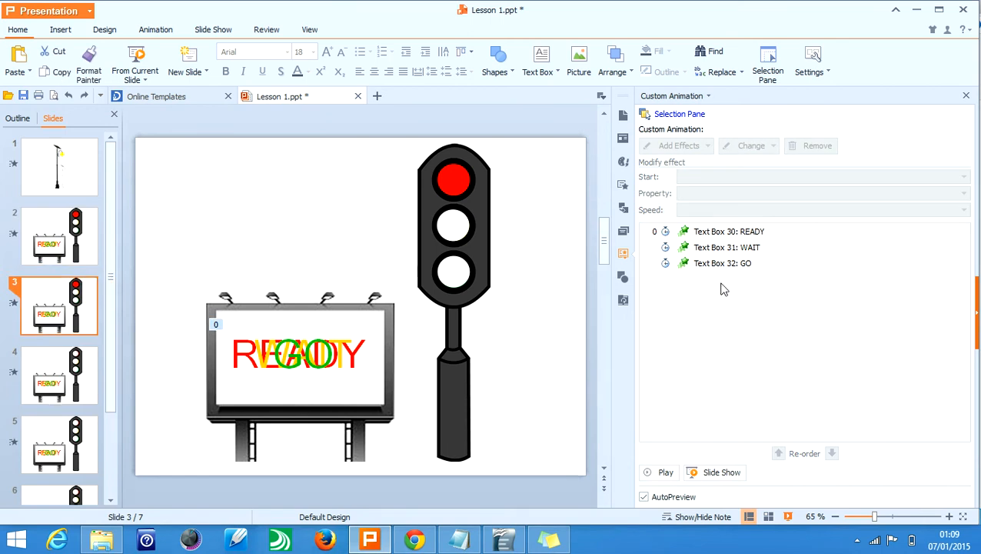
{"action": "left_click", "coordinate": [724, 233]}
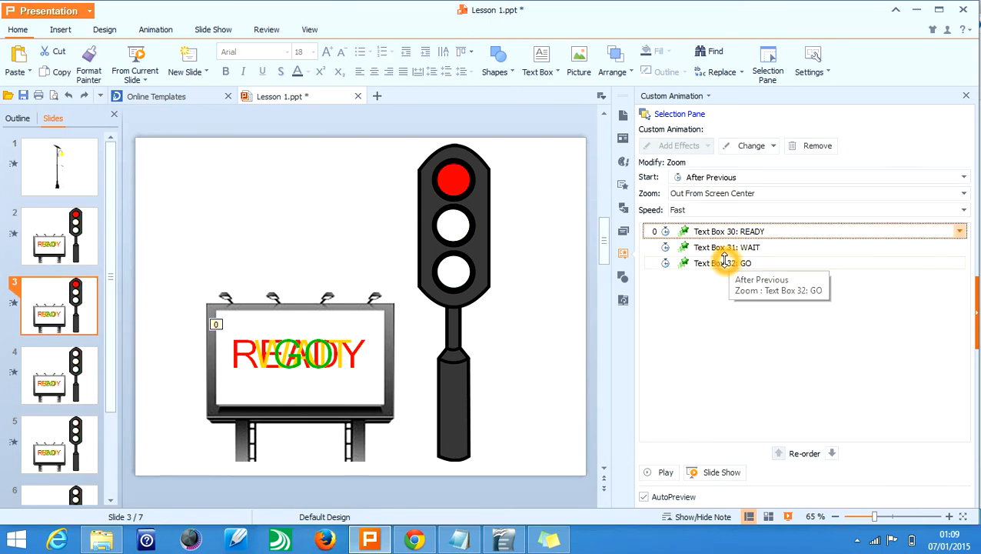
{"action": "left_click", "coordinate": [724, 247]}
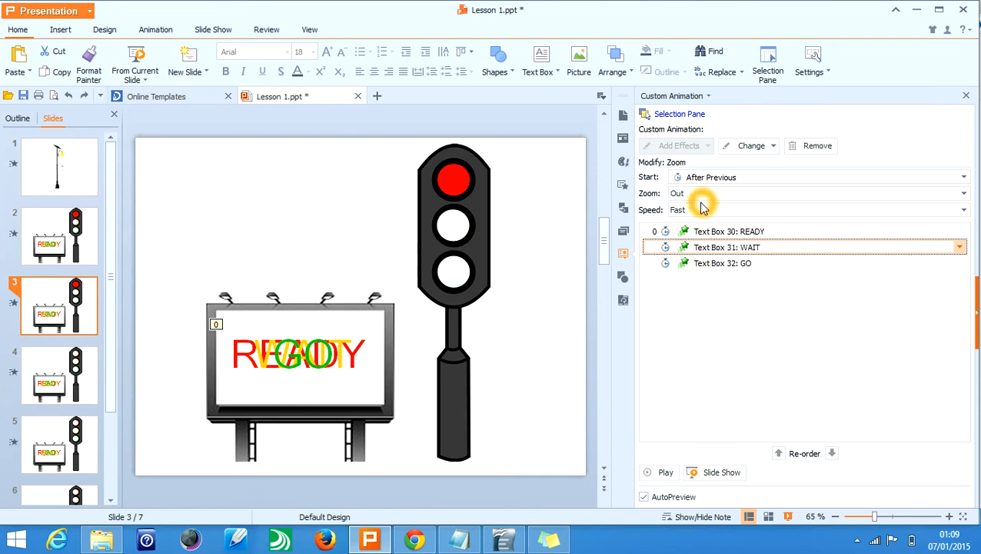
{"action": "left_click", "coordinate": [718, 230]}
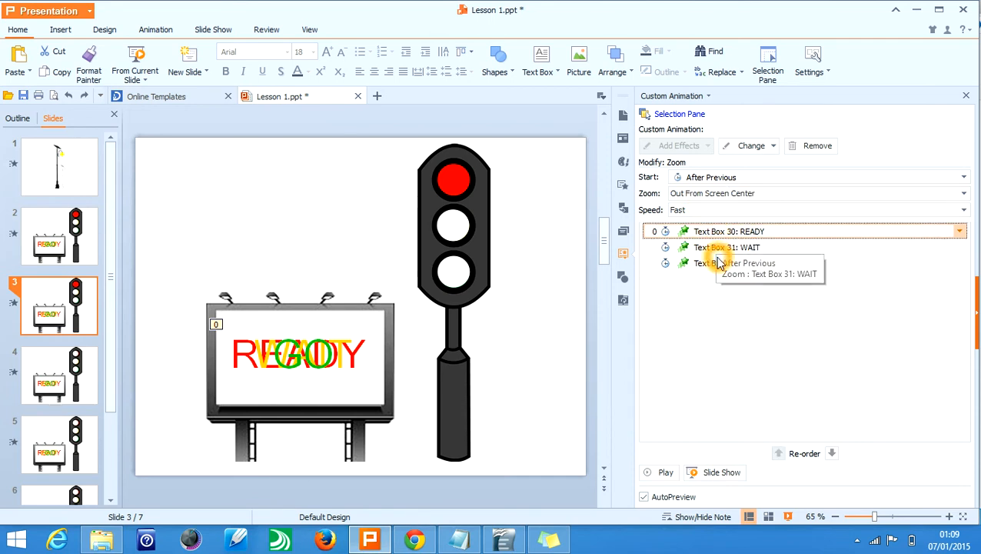
{"action": "left_click", "coordinate": [711, 263]}
- Select all three text box effects on slide 3 and view their shared effect options without changing them
{"action": "left_click", "coordinate": [724, 232]}
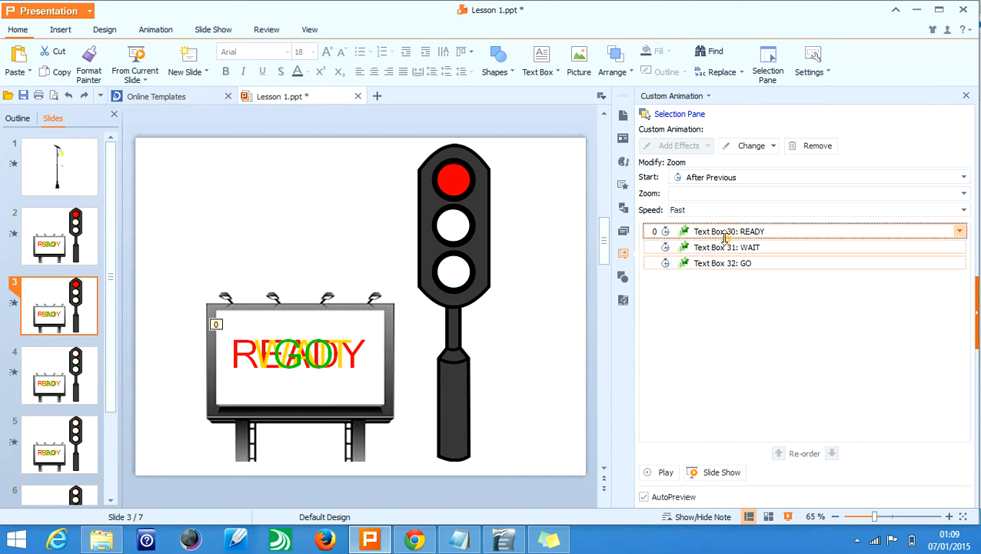
{"action": "double_click", "coordinate": [724, 233]}
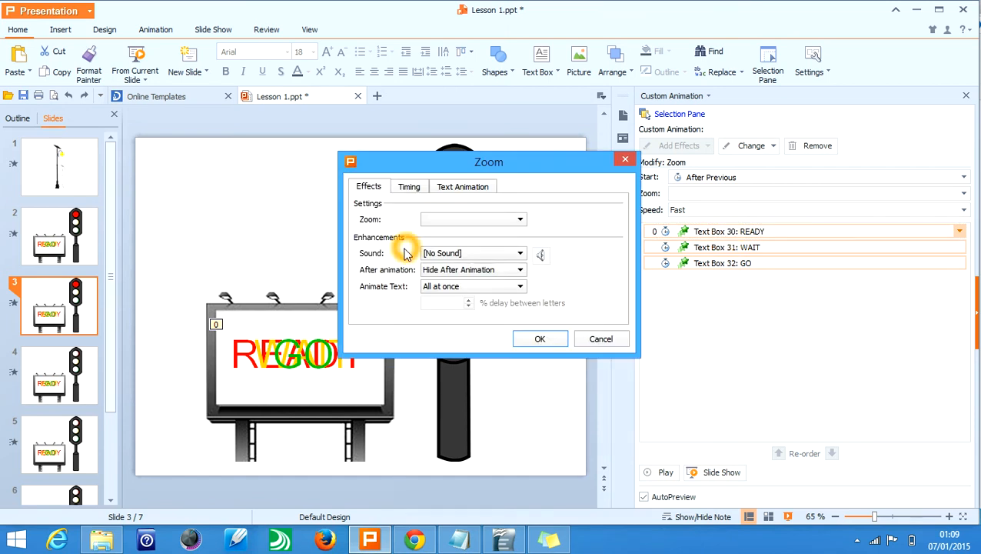
{"action": "left_click", "coordinate": [584, 339]}
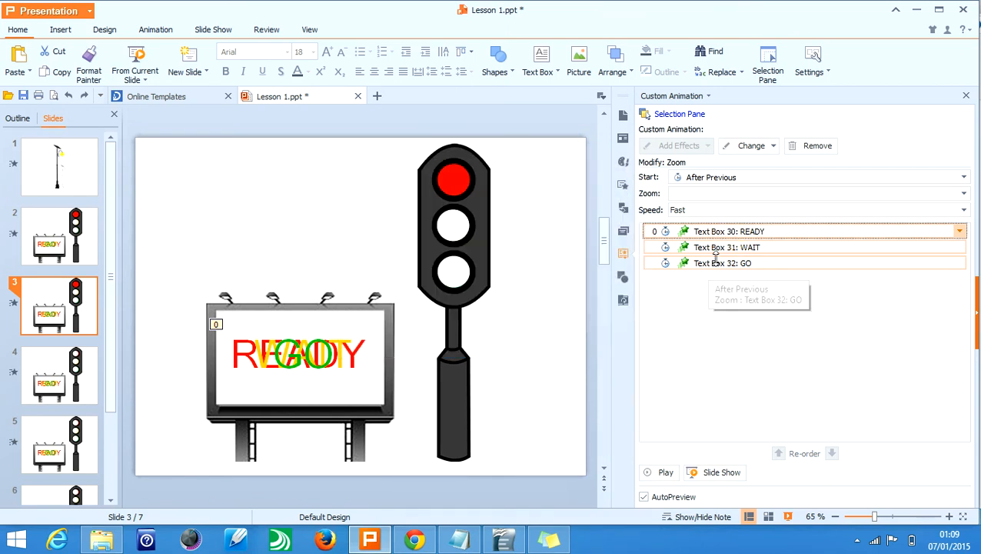
- Set the READY, WAIT and GO effects on slide 3 together to Hide After Animation, and preview the slide
{"action": "left_click", "coordinate": [717, 230]}
{"action": "left_click", "coordinate": [718, 264]}
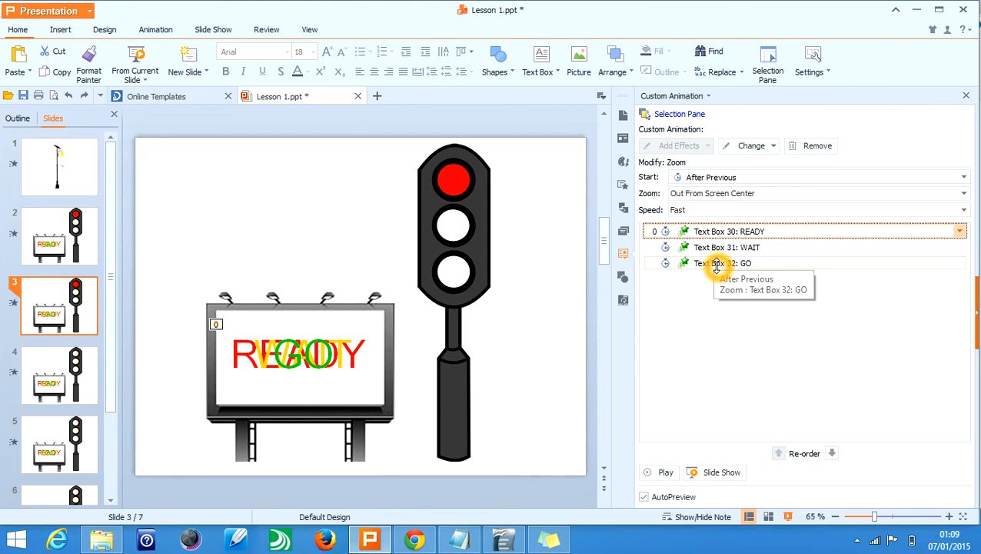
{"action": "left_click", "coordinate": [763, 262], "text": "shift"}
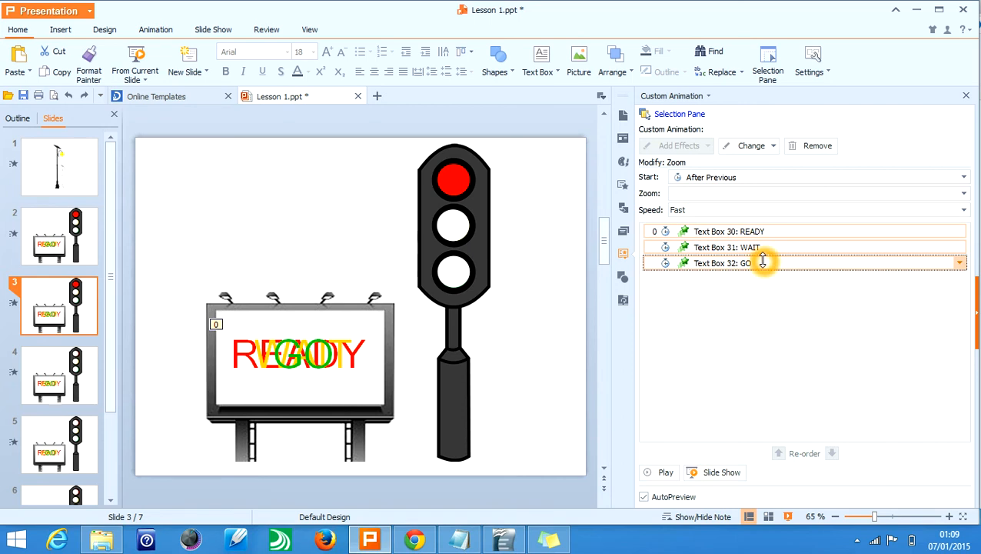
{"action": "double_click", "coordinate": [762, 261]}
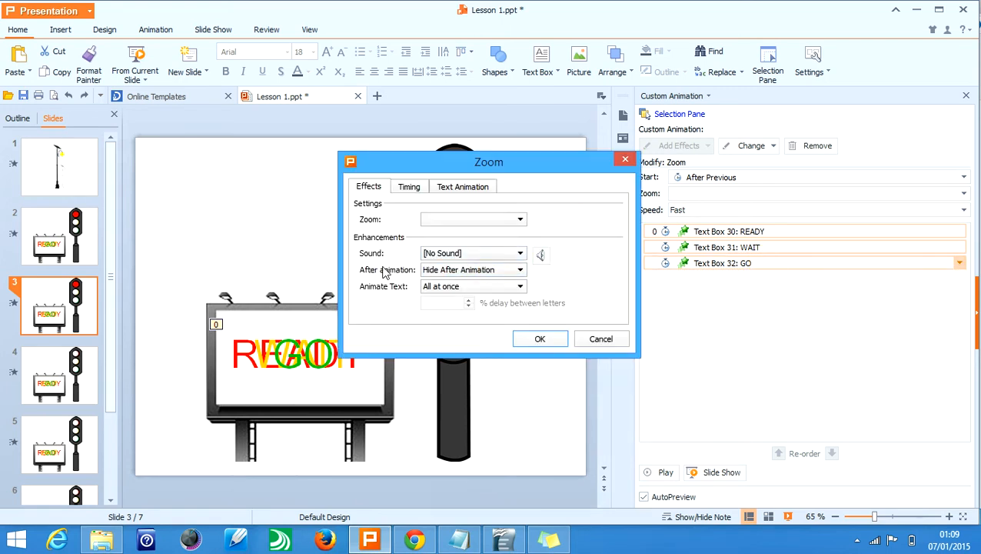
{"action": "left_click", "coordinate": [436, 275]}
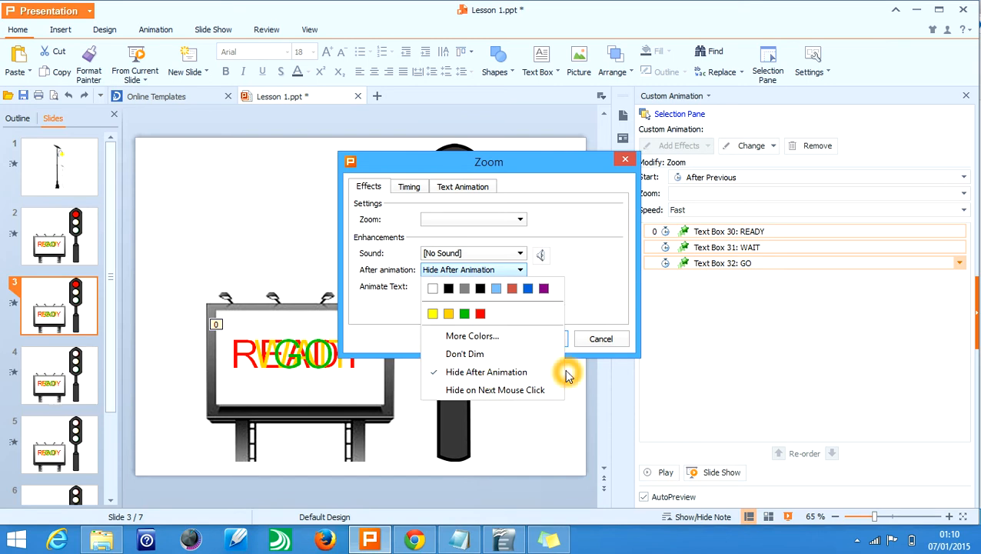
{"action": "left_click", "coordinate": [527, 372]}
{"action": "left_click", "coordinate": [557, 342]}
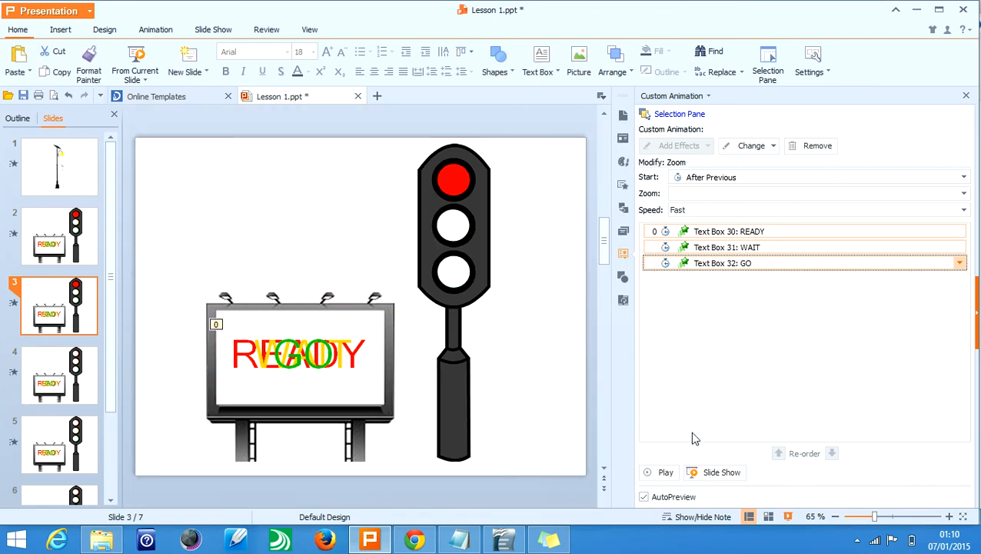
{"action": "left_click", "coordinate": [666, 472]}
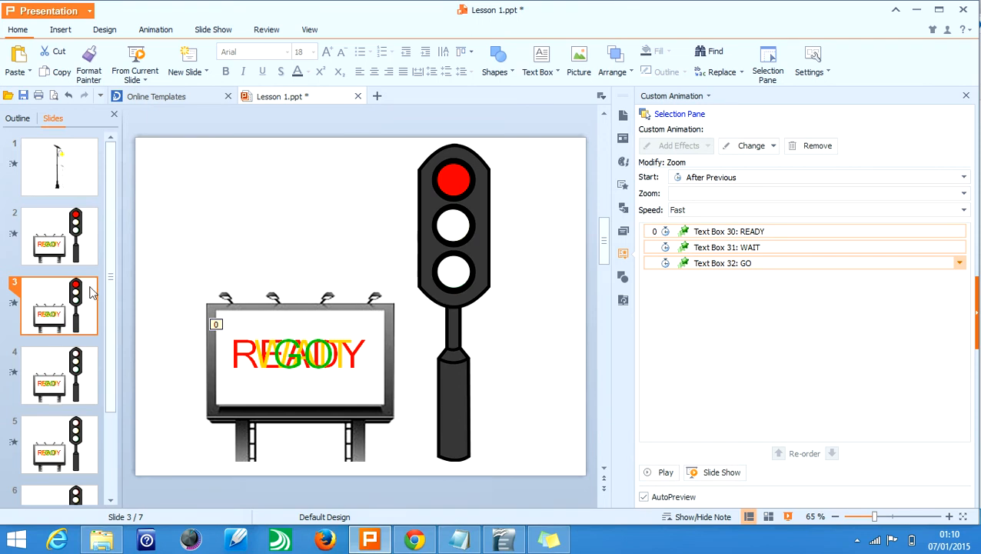
- Open slide 4 to view its list of text box and oval animation effects
{"action": "left_click", "coordinate": [215, 326]}
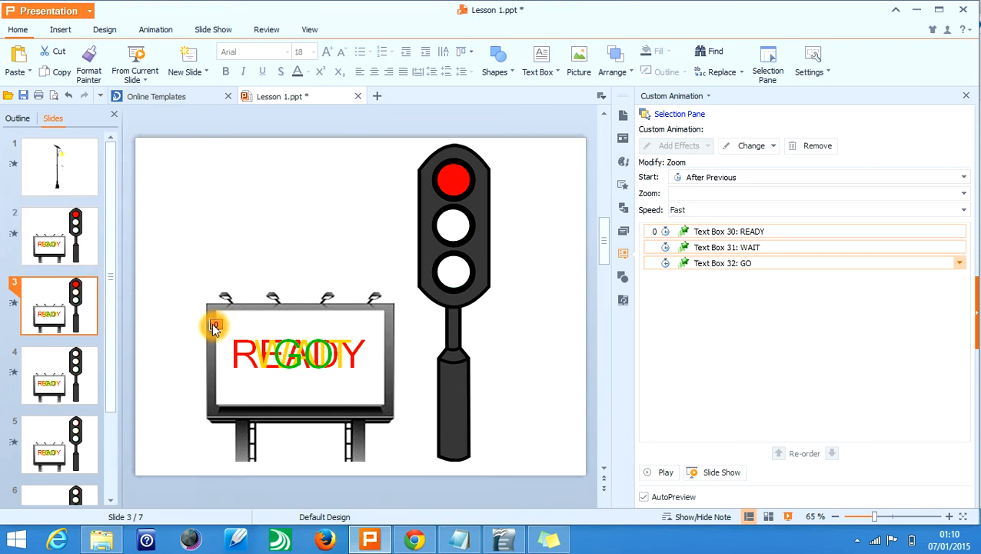
{"action": "left_click", "coordinate": [416, 369]}
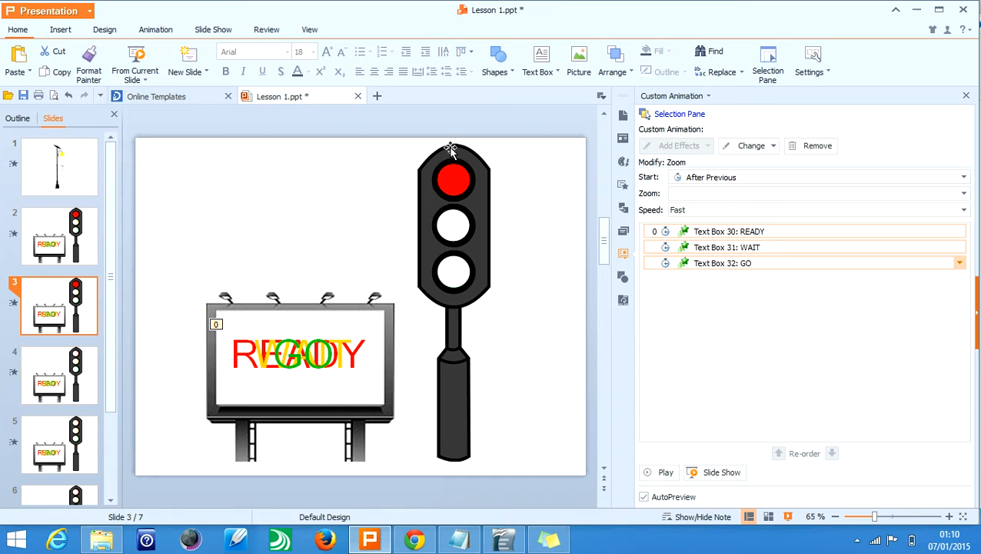
{"action": "left_click", "coordinate": [83, 389]}
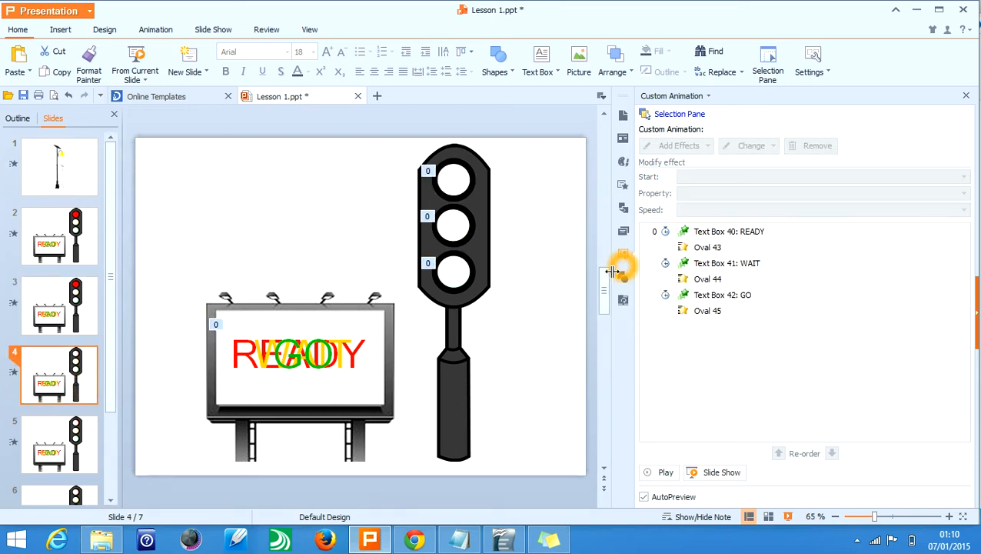
- Check the effect settings of the traffic light's top circle on slide 4 and browse the emphasis effects, including Flash Bulb, without adding one
{"action": "left_click", "coordinate": [718, 250]}
{"action": "left_click", "coordinate": [717, 248]}
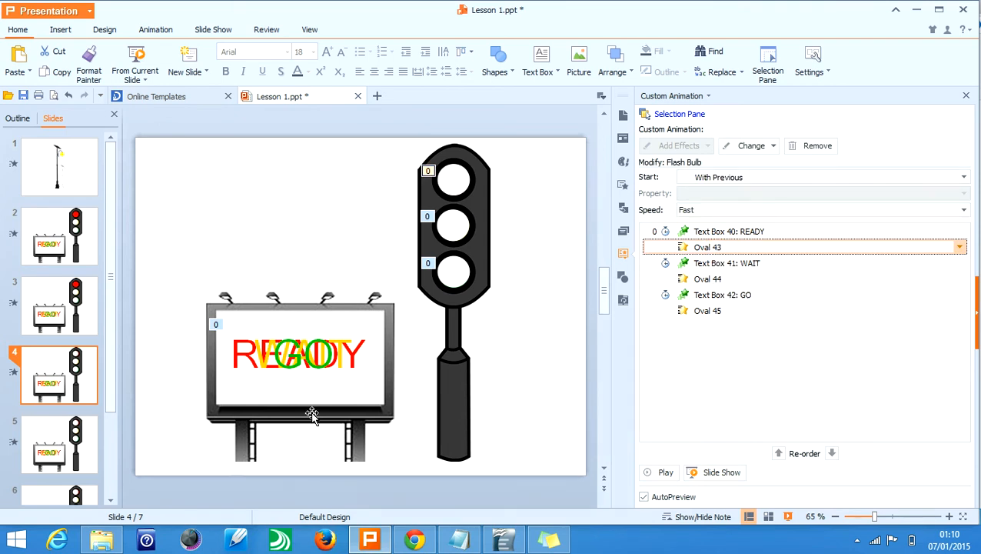
{"action": "left_click", "coordinate": [459, 177]}
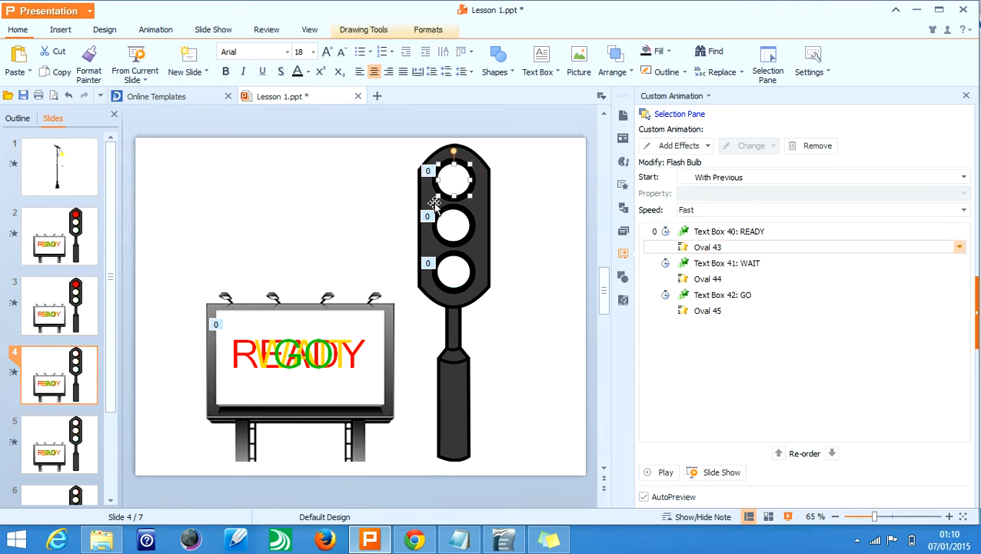
{"action": "left_click", "coordinate": [680, 146]}
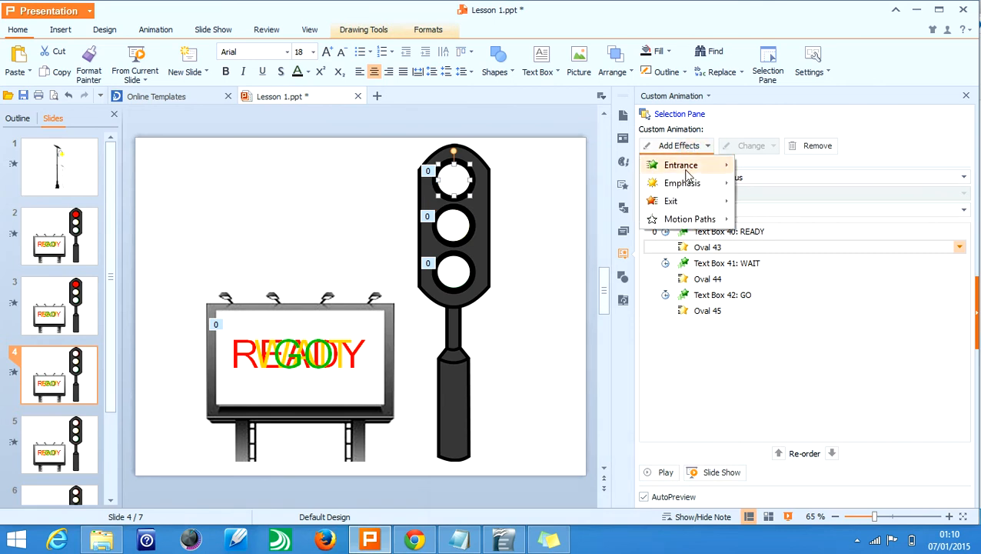
{"action": "left_click", "coordinate": [687, 185]}
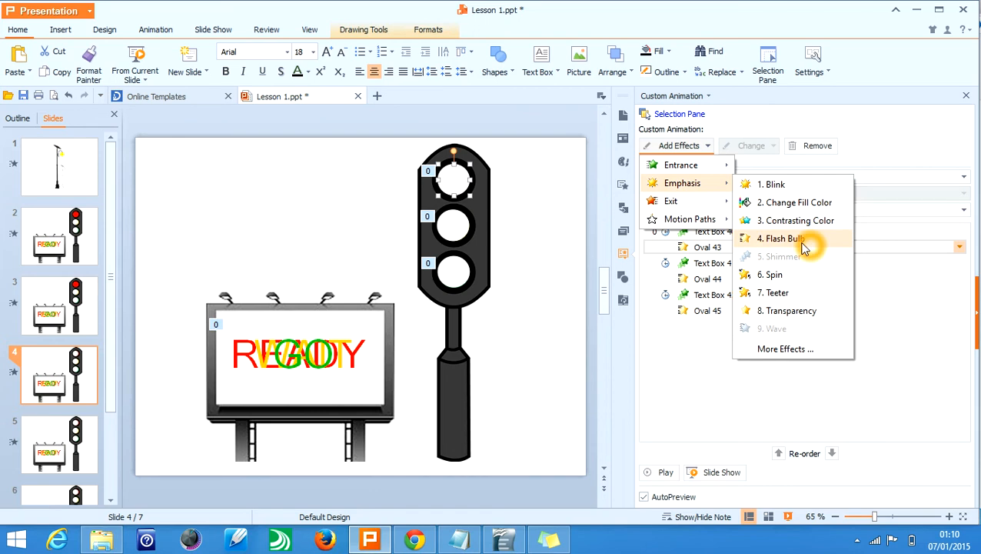
{"action": "left_click", "coordinate": [715, 247]}
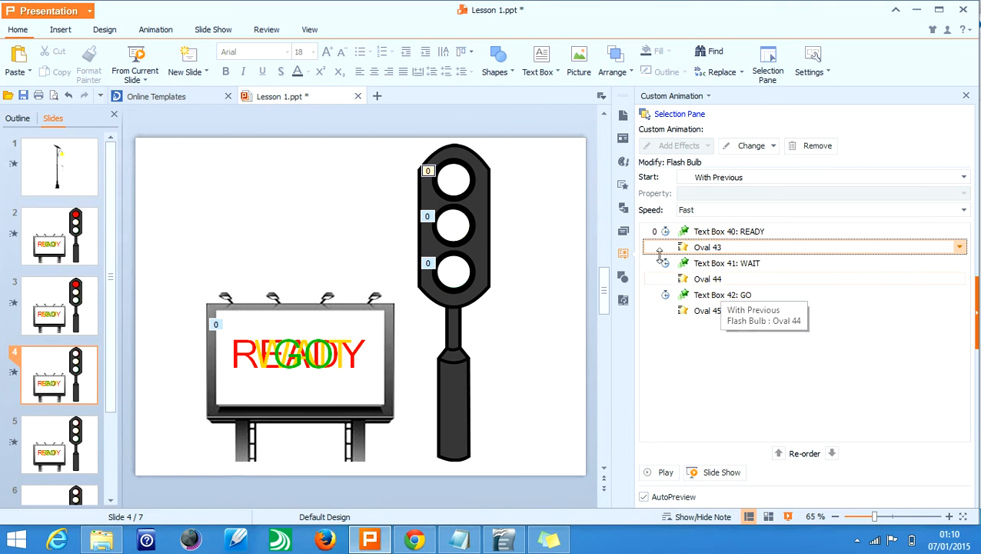
{"action": "left_click", "coordinate": [458, 180]}
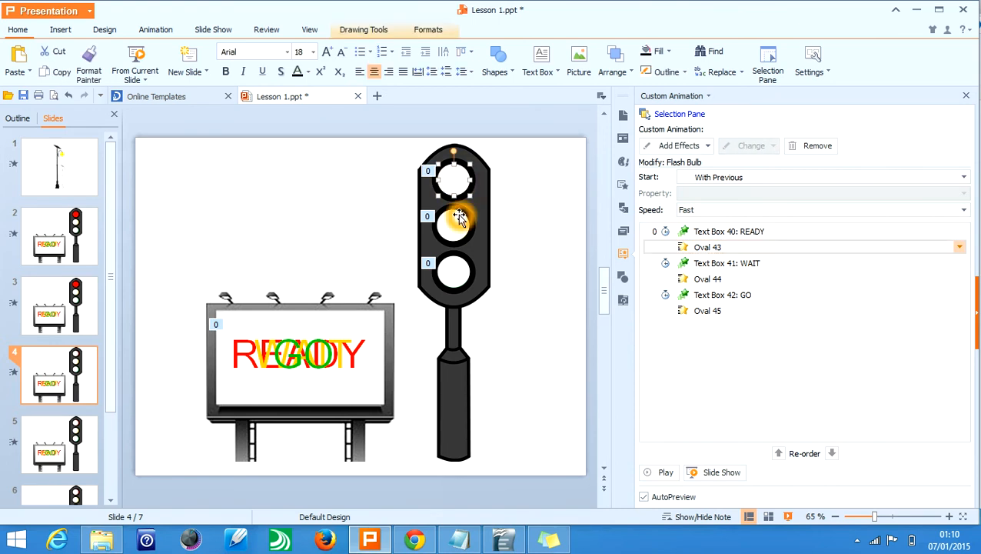
{"action": "left_click", "coordinate": [703, 145]}
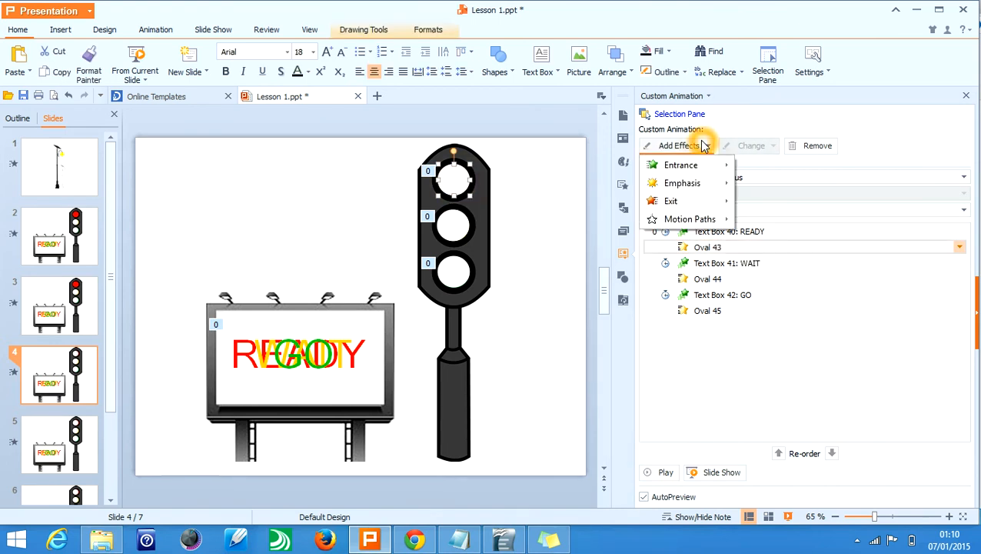
{"action": "left_click", "coordinate": [710, 185]}
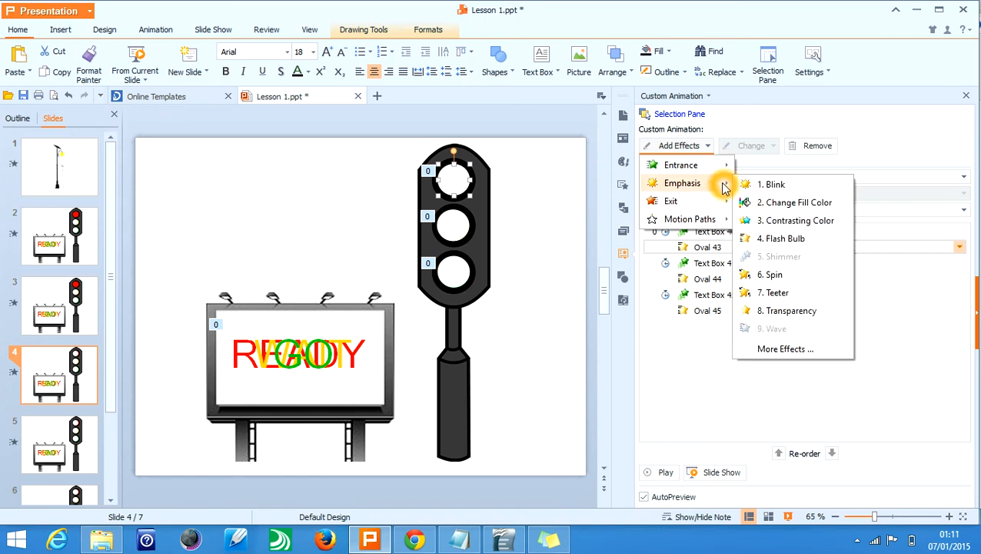
{"action": "left_click", "coordinate": [687, 146]}
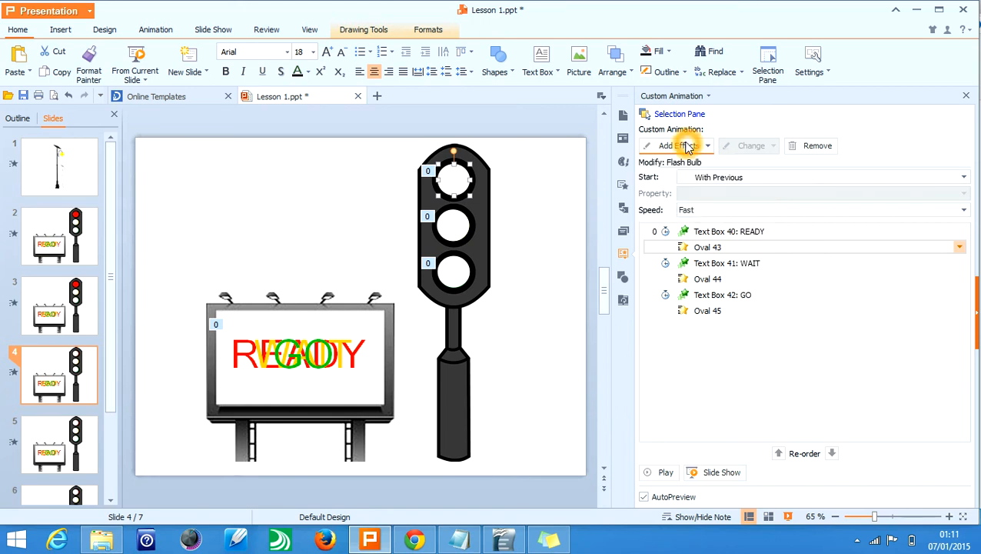
{"action": "left_click", "coordinate": [686, 146]}
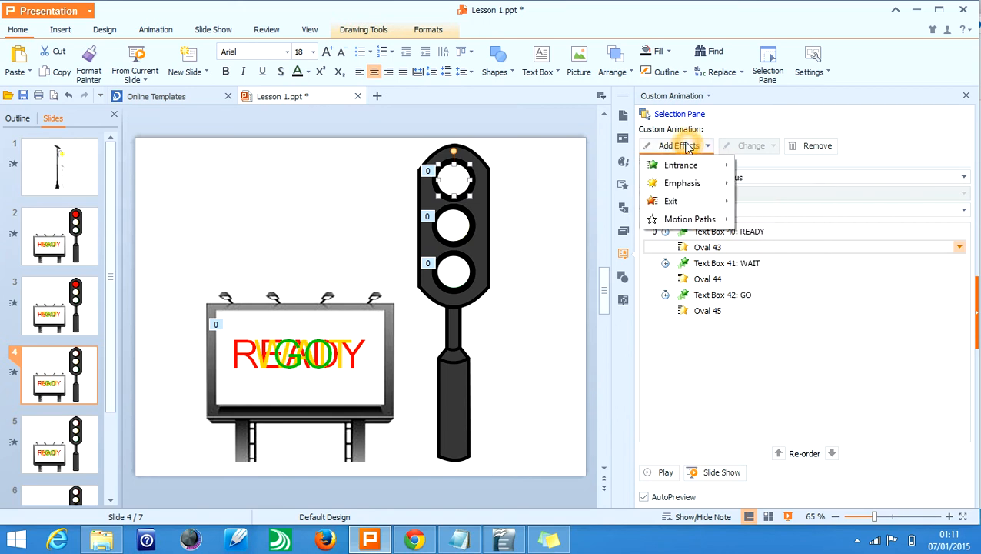
{"action": "left_click", "coordinate": [687, 146]}
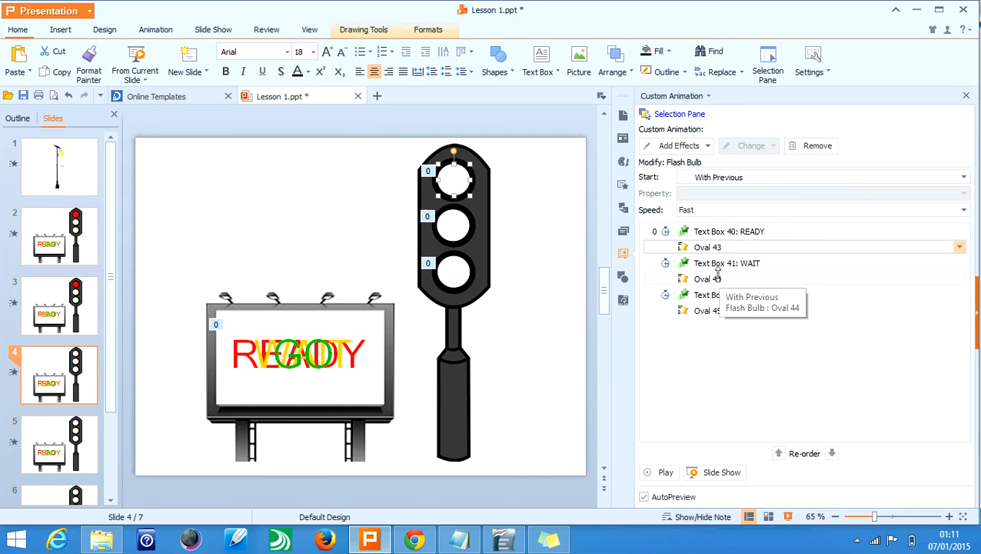
- Inspect the enhancement and timing options of the Oval 43 Flash Bulb effect, and close them without making changes
{"action": "left_click", "coordinate": [728, 247]}
{"action": "double_click", "coordinate": [728, 247]}
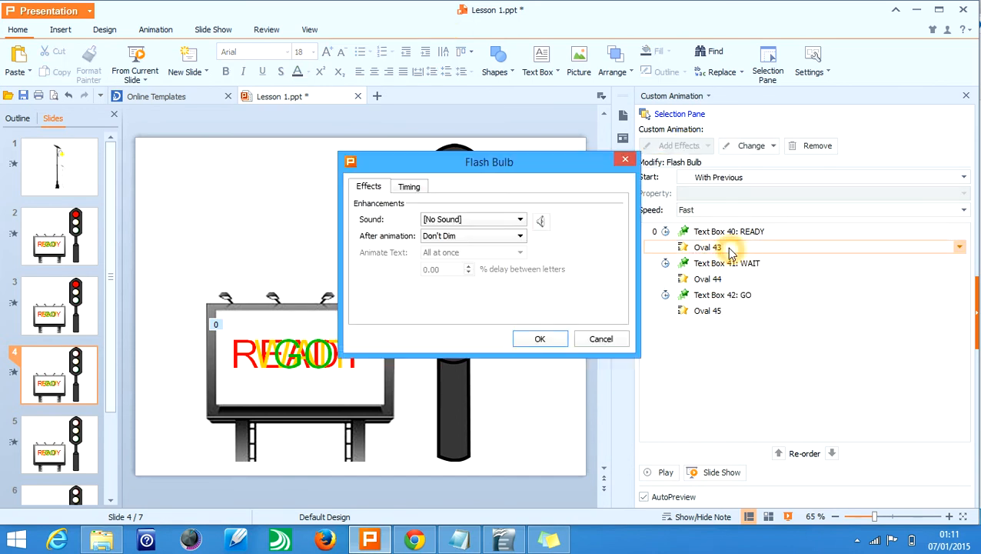
{"action": "left_click", "coordinate": [415, 187]}
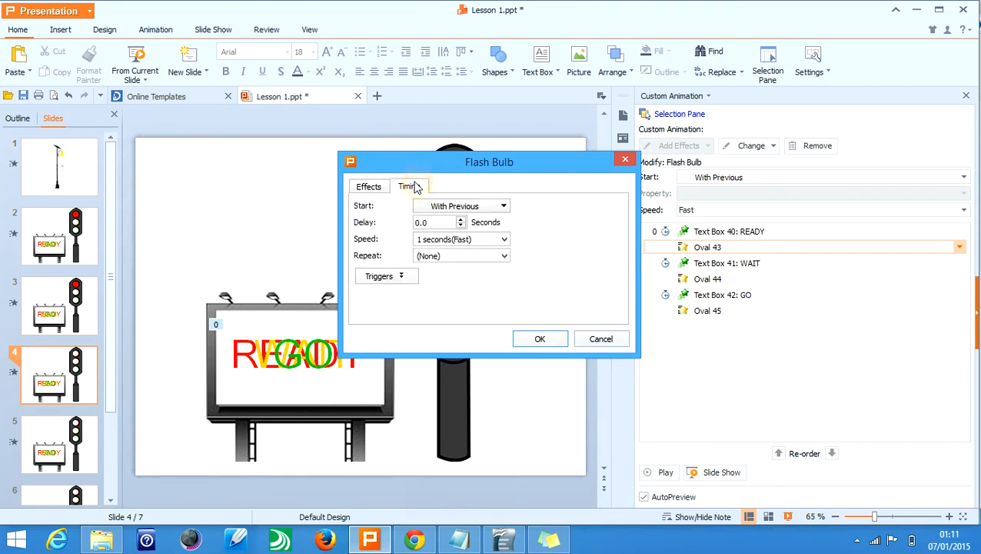
{"action": "left_click", "coordinate": [610, 341]}
{"action": "left_click", "coordinate": [732, 204]}
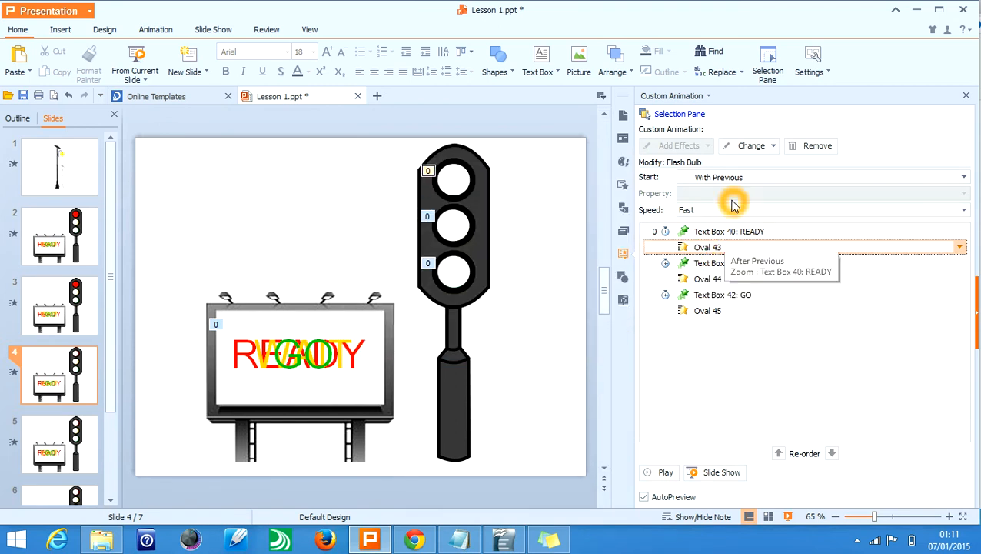
{"action": "left_click", "coordinate": [684, 248]}
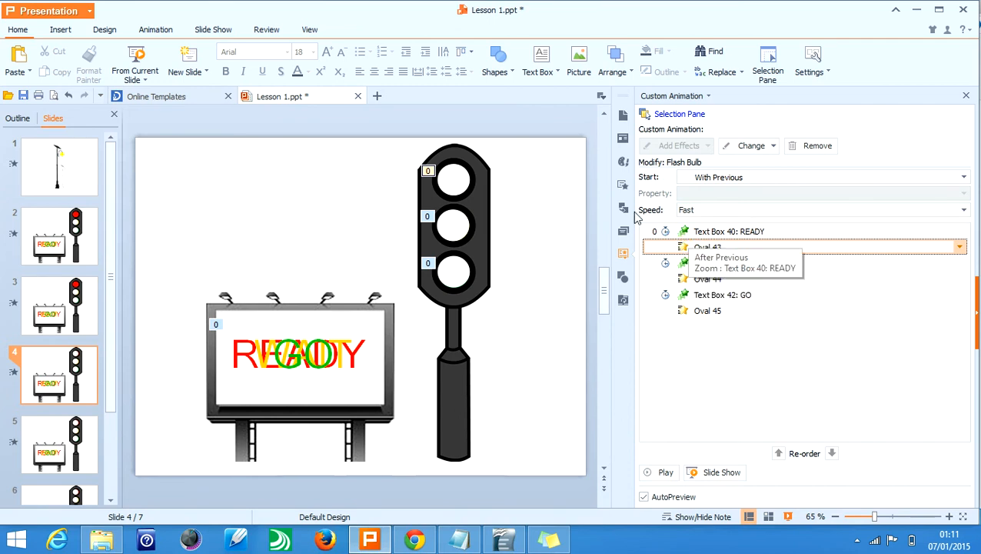
- Preview slide 4's animations and check the shared settings of the Oval 43, 44 and 45 effects
{"action": "left_click", "coordinate": [665, 470]}
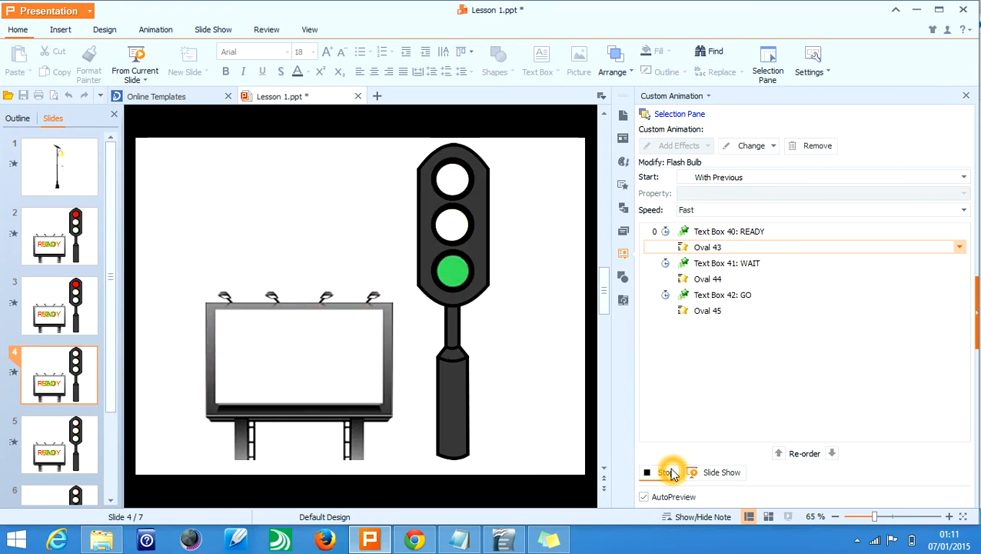
{"action": "left_click", "coordinate": [696, 280], "text": "ctrl"}
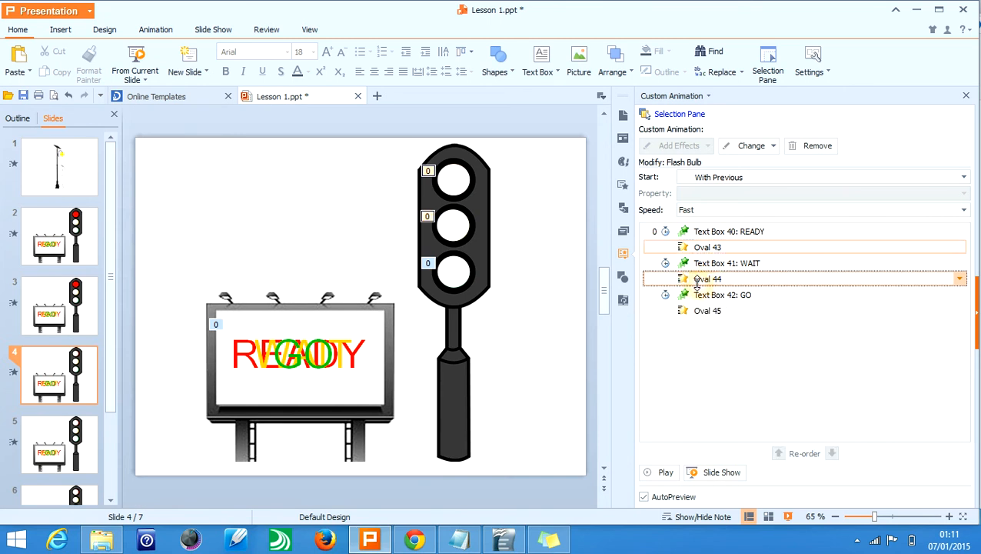
{"action": "left_click", "coordinate": [701, 310], "text": "ctrl"}
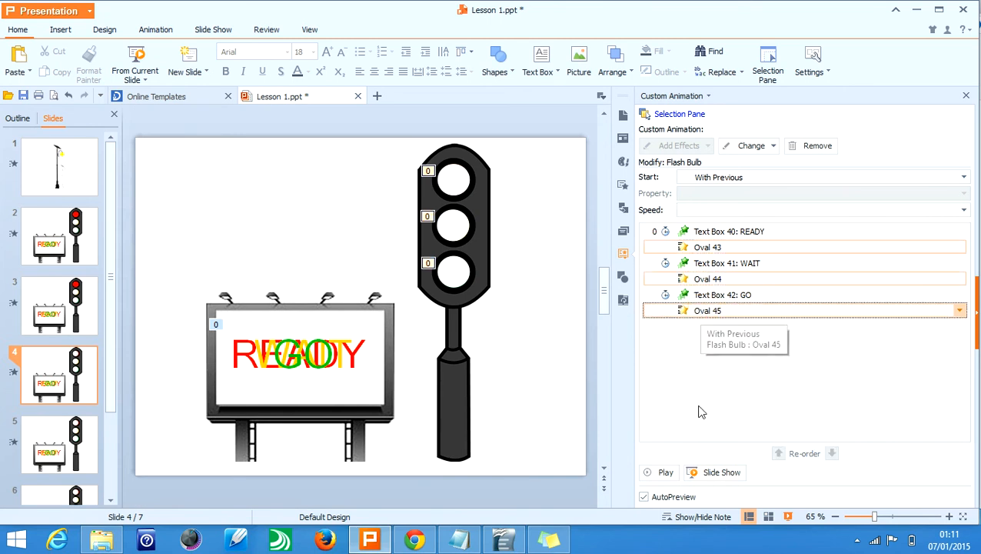
{"action": "left_click", "coordinate": [757, 310]}
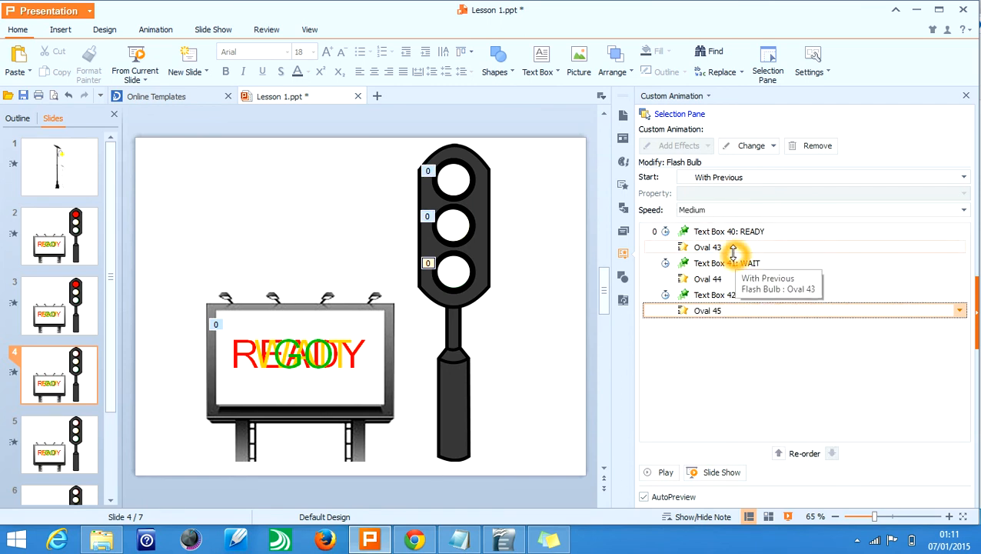
- Compare the animation list of slide 3 with slide 4's, and review the Oval 43 and Oval 44 effect settings
{"action": "left_click", "coordinate": [58, 323]}
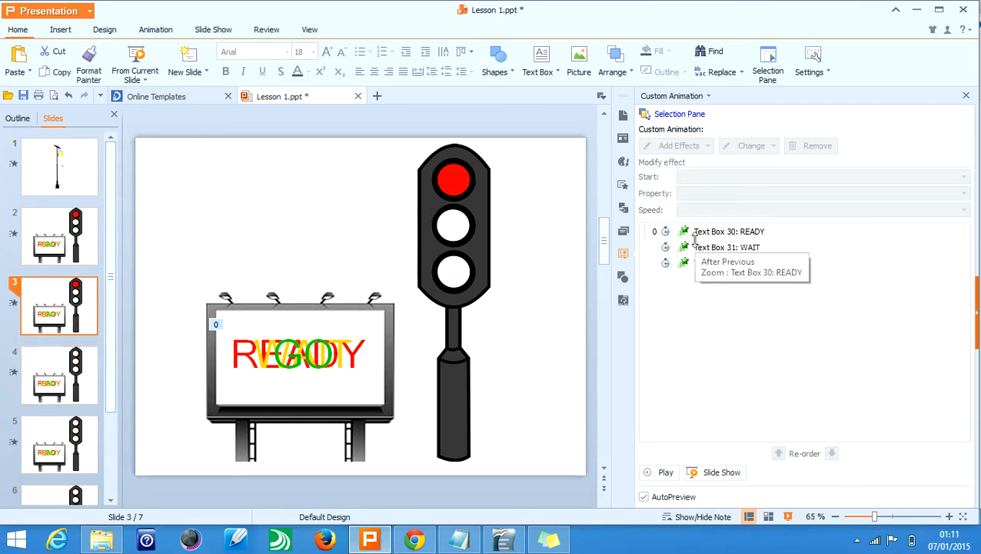
{"action": "left_click", "coordinate": [73, 374]}
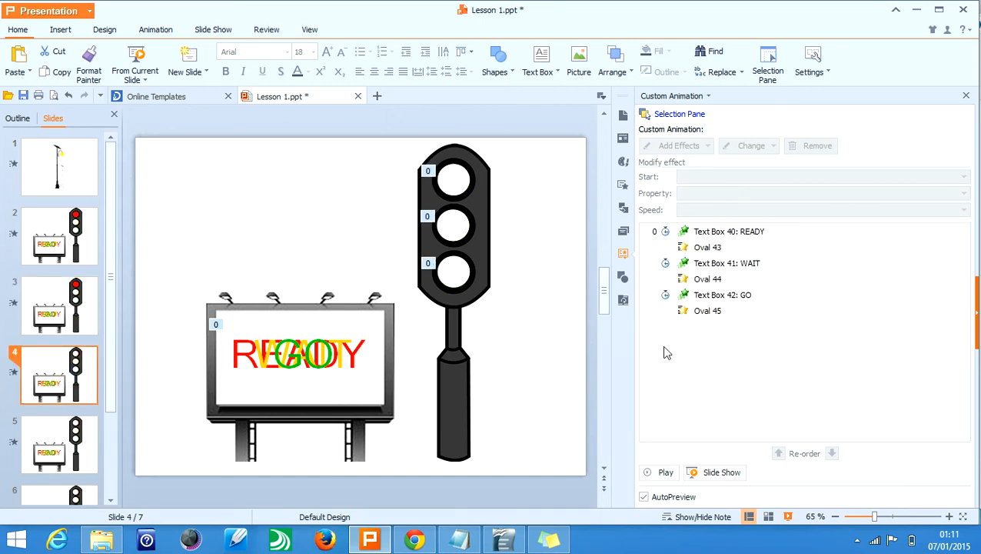
{"action": "left_click", "coordinate": [714, 247]}
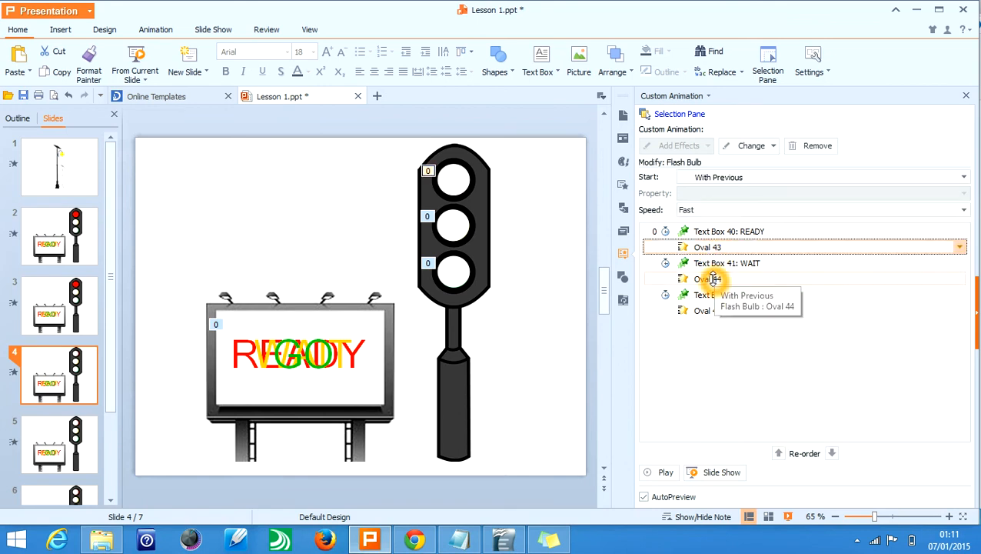
{"action": "left_click", "coordinate": [714, 278]}
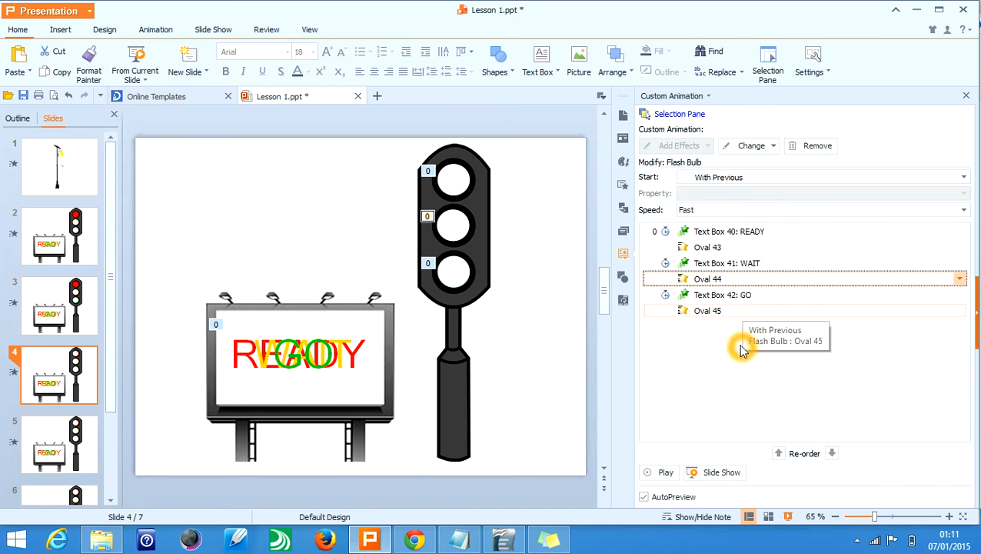
{"action": "left_click", "coordinate": [734, 246]}
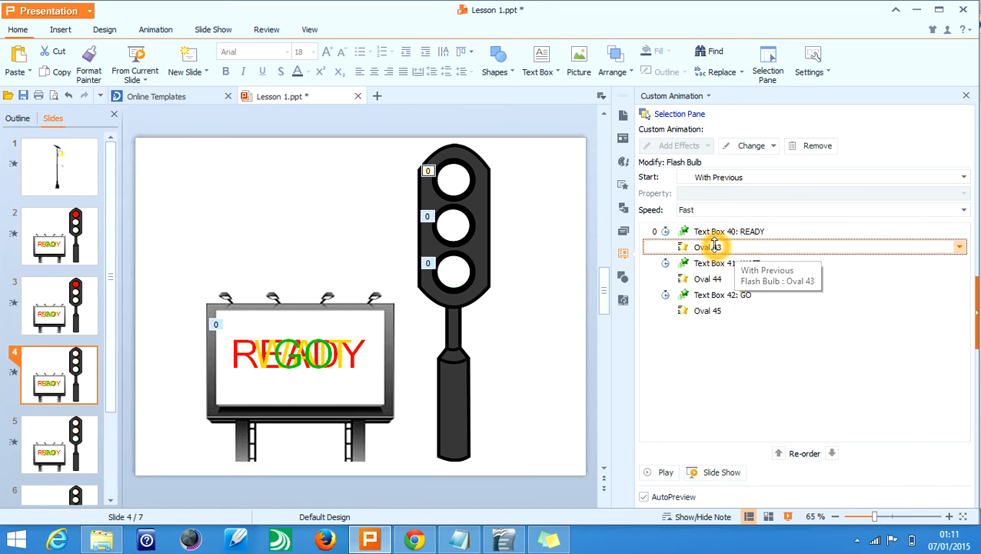
- Use the Selection Pane to identify which traffic light circles are Oval 43, Oval 44 and Oval 45, and close the pane
{"action": "left_click", "coordinate": [452, 189]}
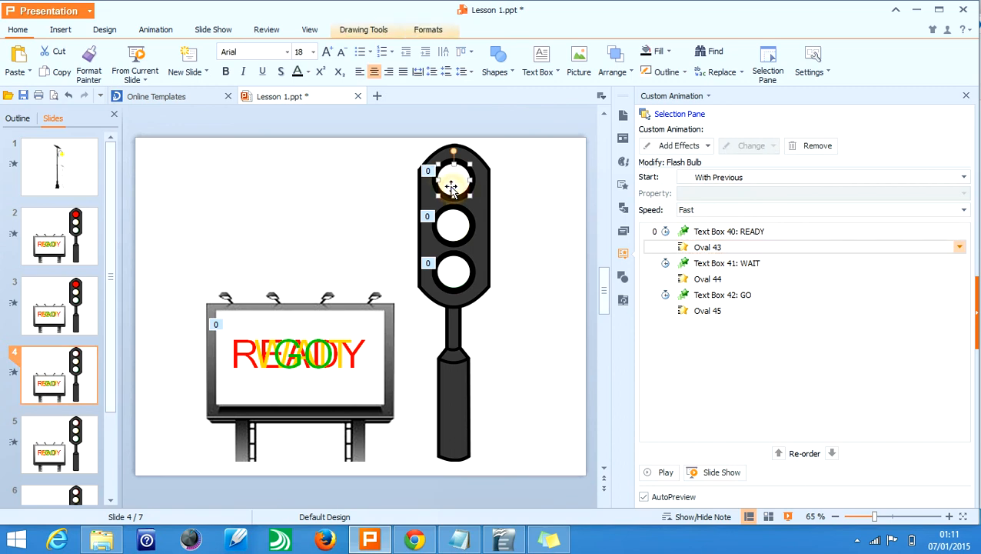
{"action": "left_click", "coordinate": [774, 65]}
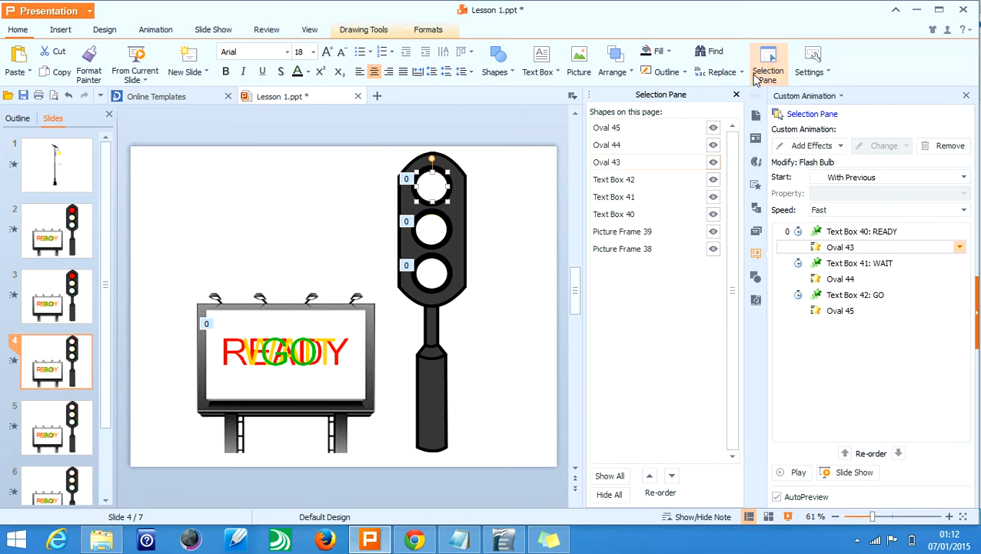
{"action": "left_click", "coordinate": [607, 145]}
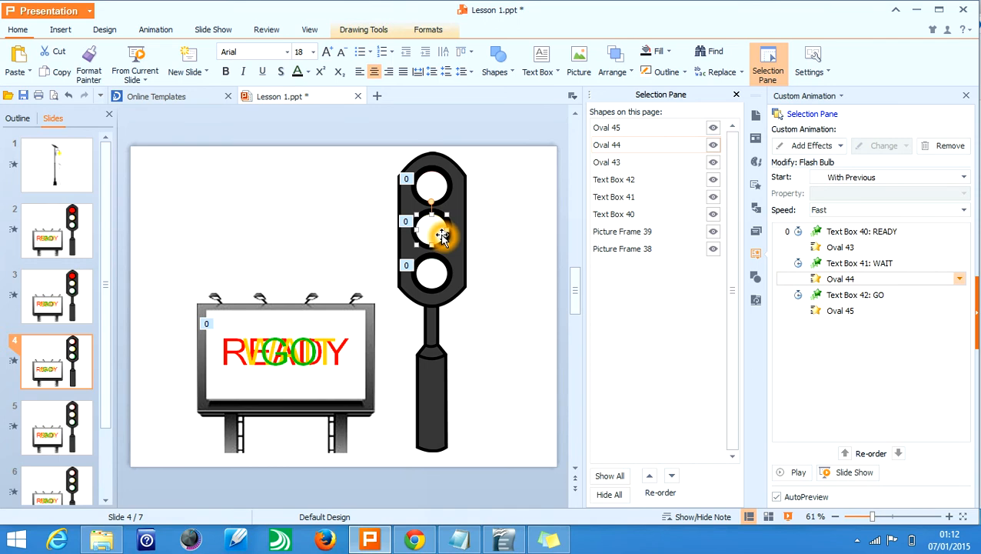
{"action": "left_click", "coordinate": [620, 127]}
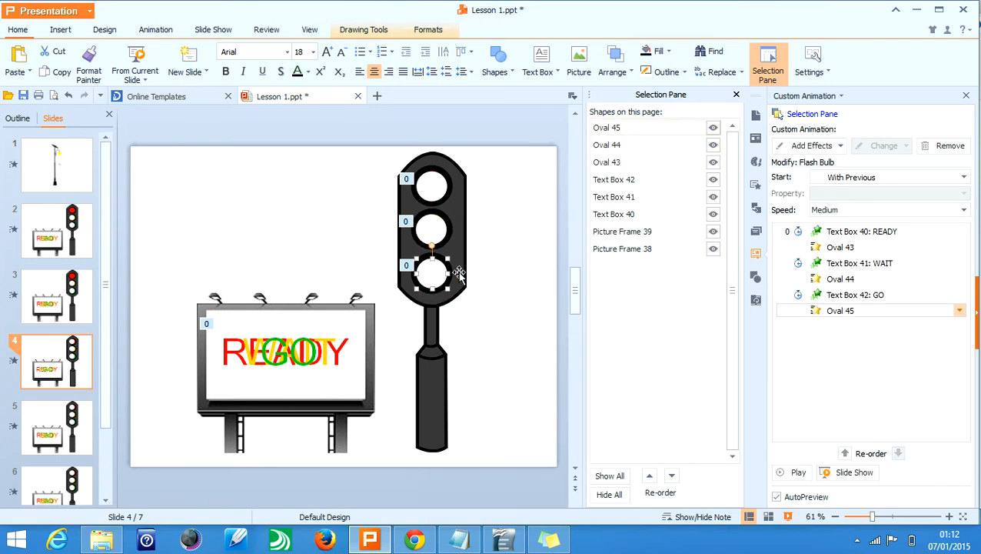
{"action": "left_click", "coordinate": [776, 55]}
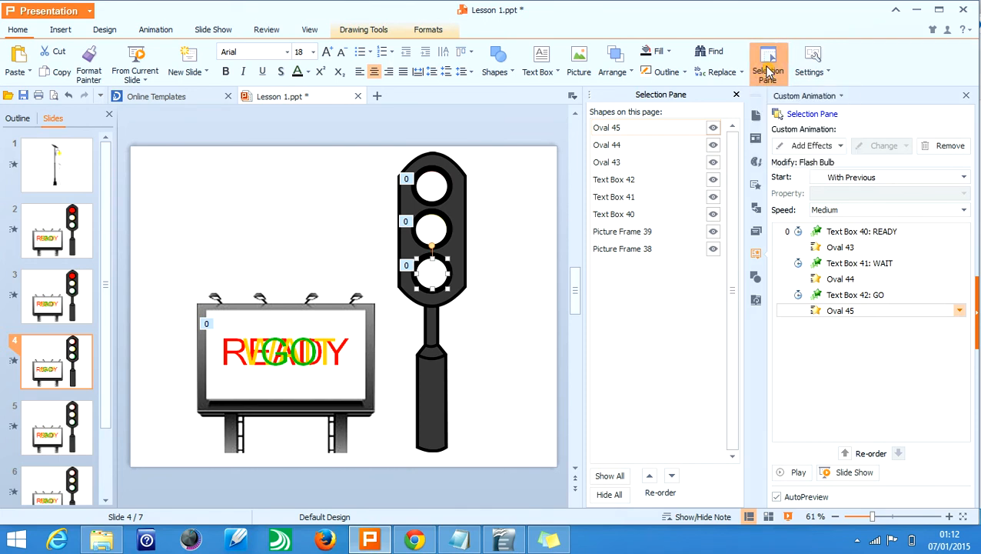
{"action": "left_click", "coordinate": [768, 69]}
{"action": "left_click", "coordinate": [547, 215]}
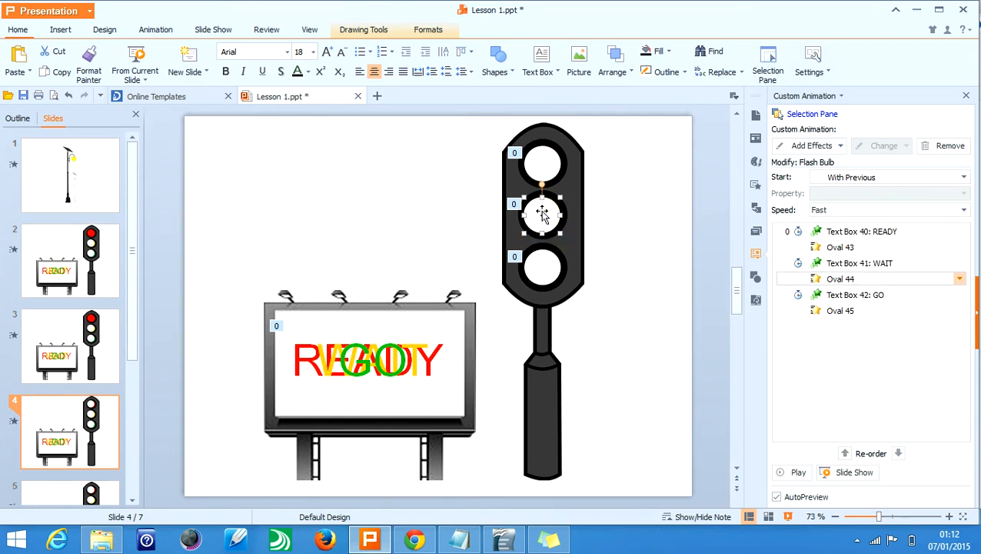
- Reorder slide 4's animations, moving Oval 43 below Text Box 41: WAIT and Text Box 42: GO above Oval 44
{"action": "left_click", "coordinate": [852, 249]}
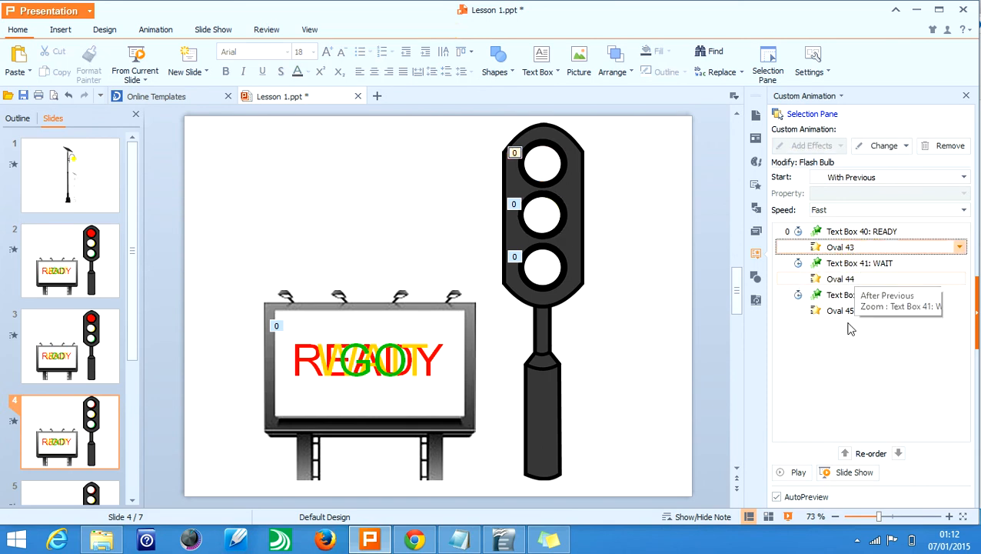
{"action": "left_click", "coordinate": [898, 453]}
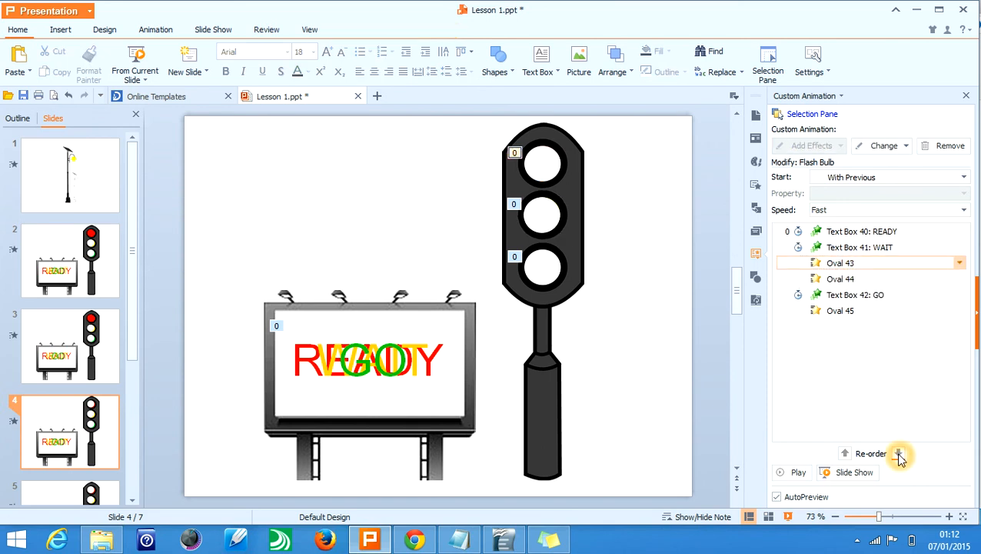
{"action": "left_click", "coordinate": [861, 296]}
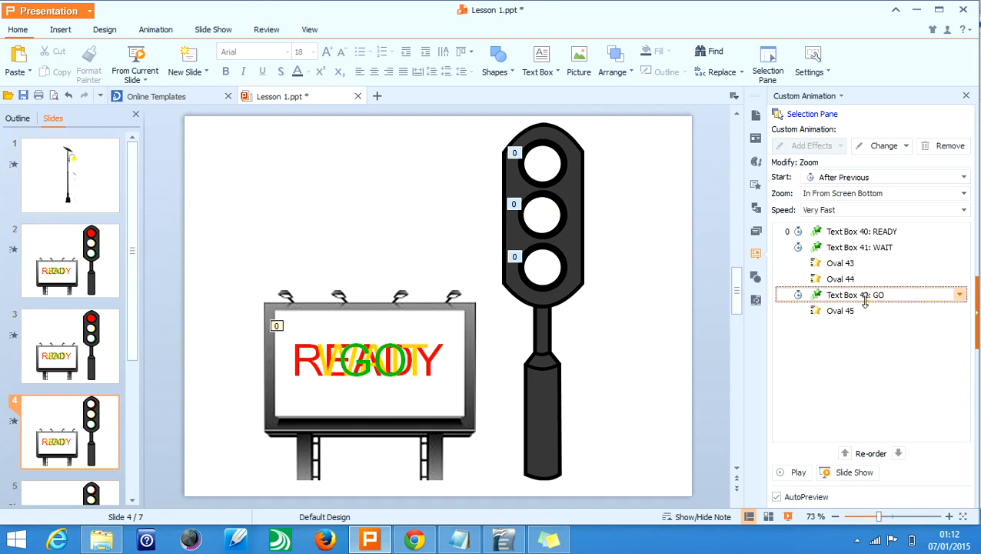
{"action": "left_click", "coordinate": [845, 453]}
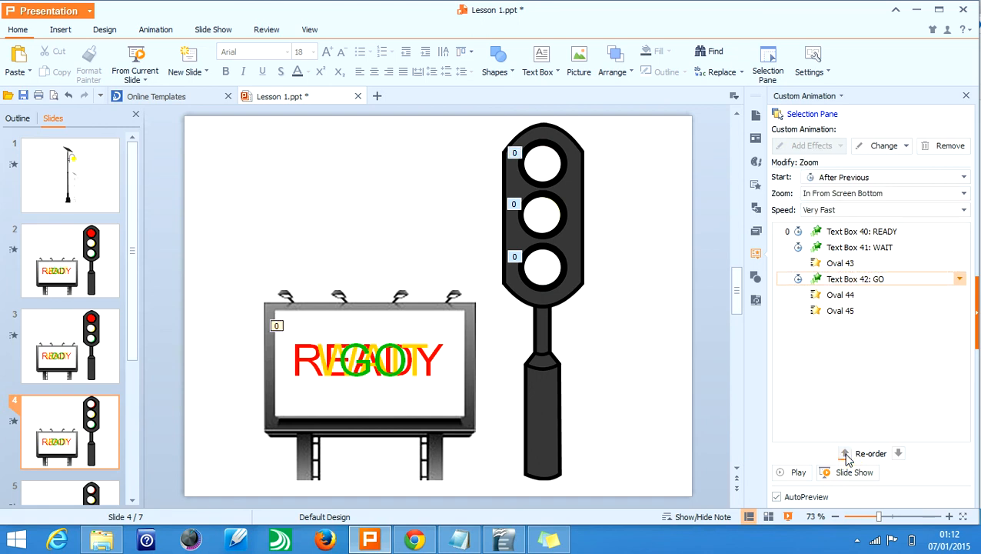